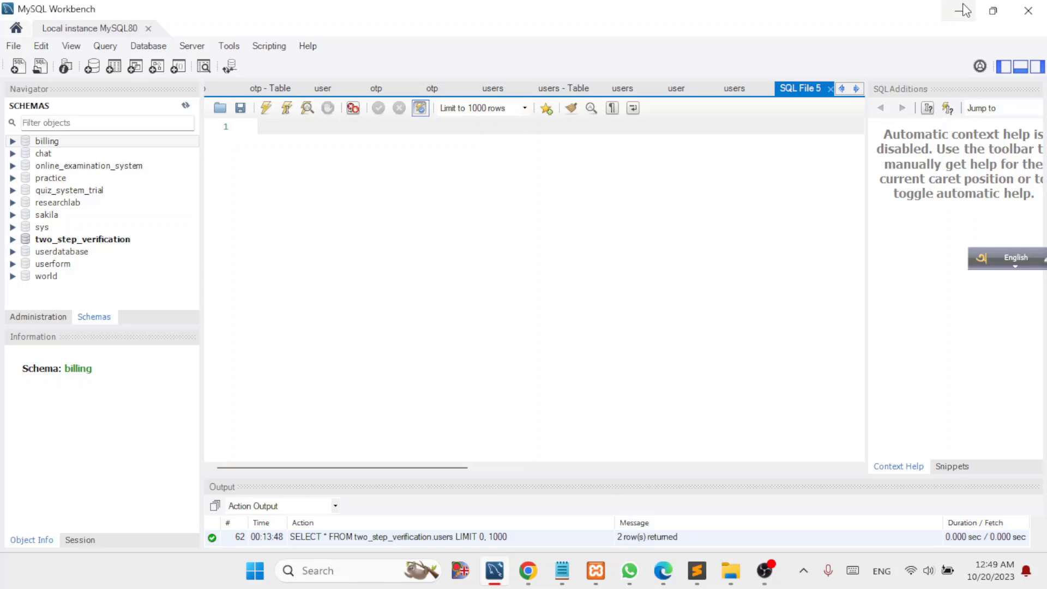
Minimize Workbench and search Google for 'mysql workbench'.
{"action": "left_click", "coordinate": [963, 10]}
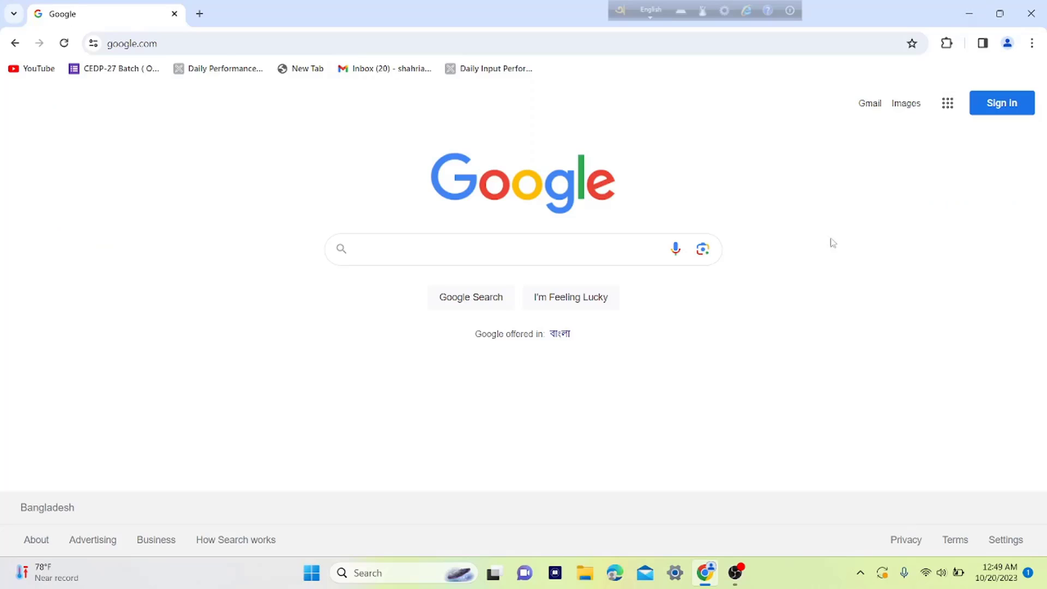
{"action": "type", "text": "mysql"}
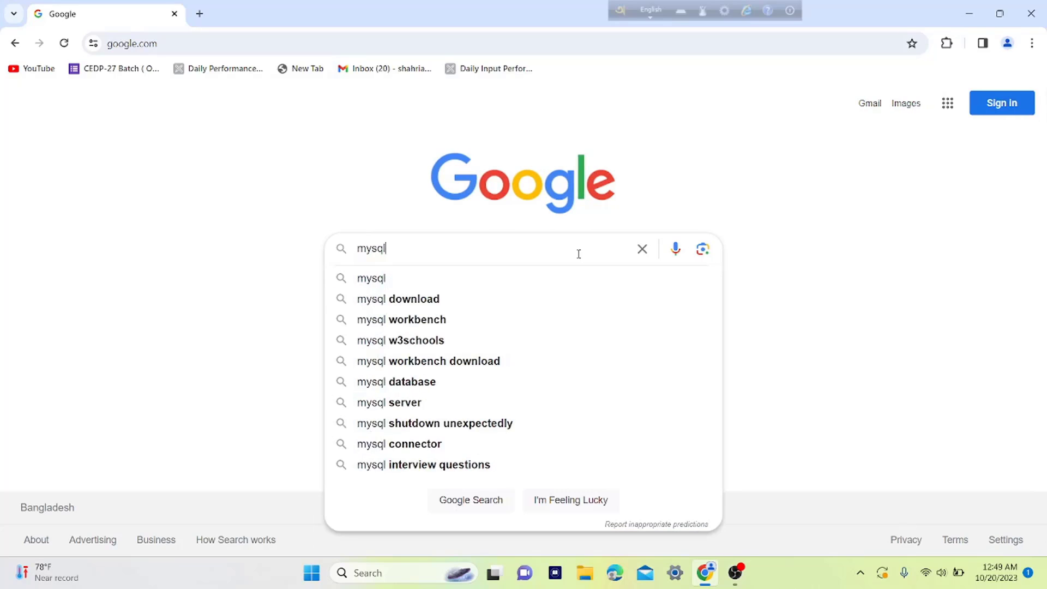
{"action": "type", "text": " workbench"}
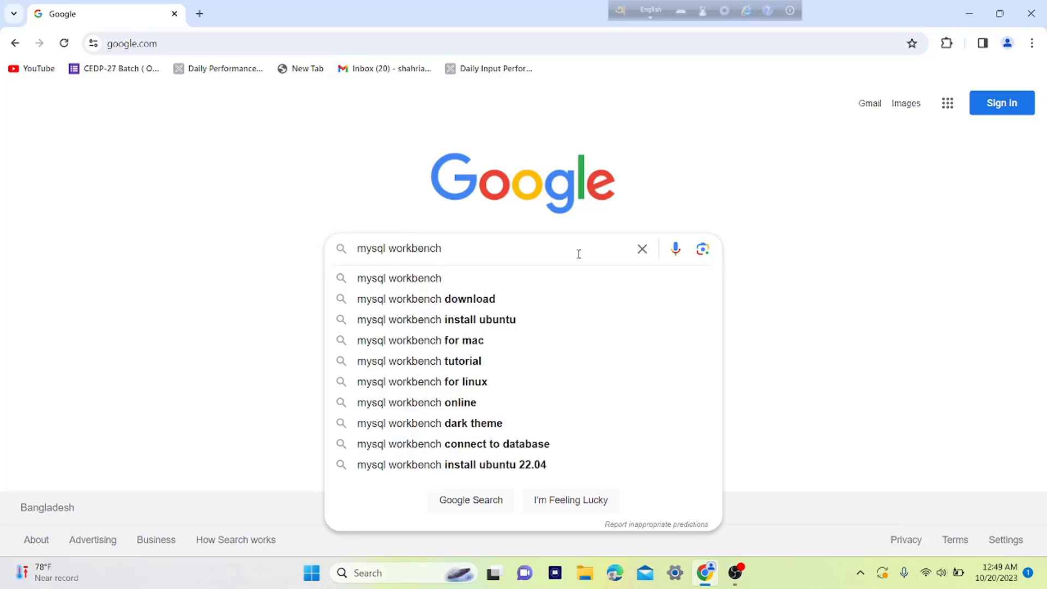
{"action": "key", "text": "Return"}
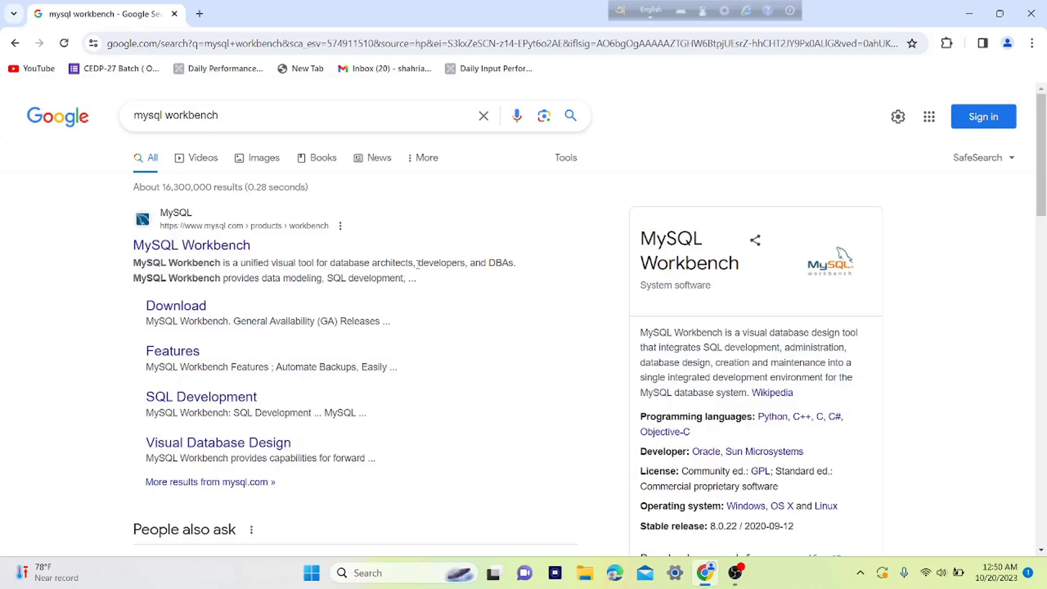
Go from the MySQL Workbench result through Downloads and Community (GPL) Downloads to MySQL Installer for Windows.
{"action": "left_click", "coordinate": [201, 246]}
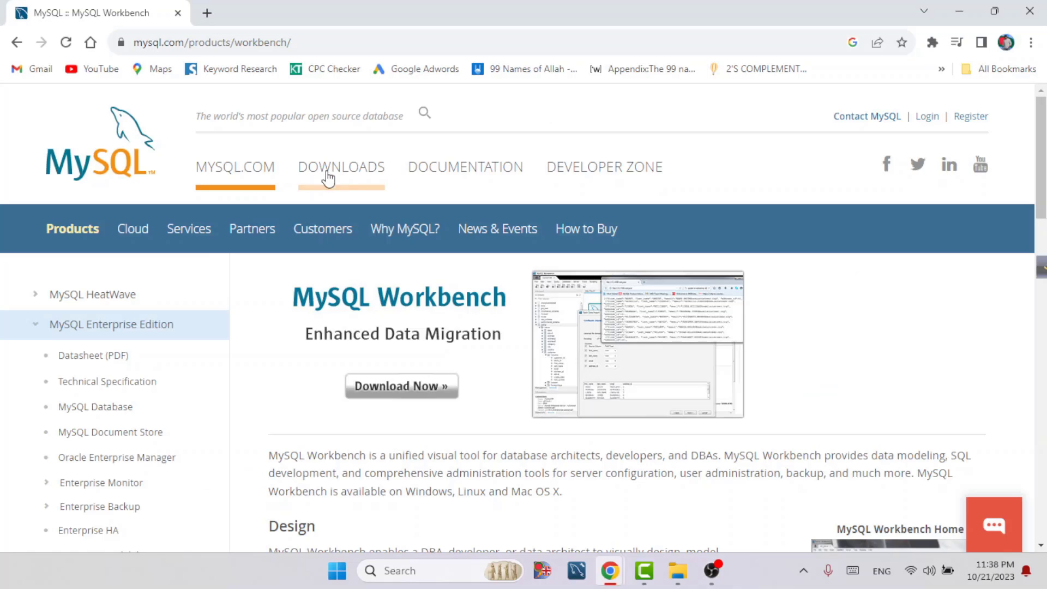
{"action": "left_click", "coordinate": [330, 171]}
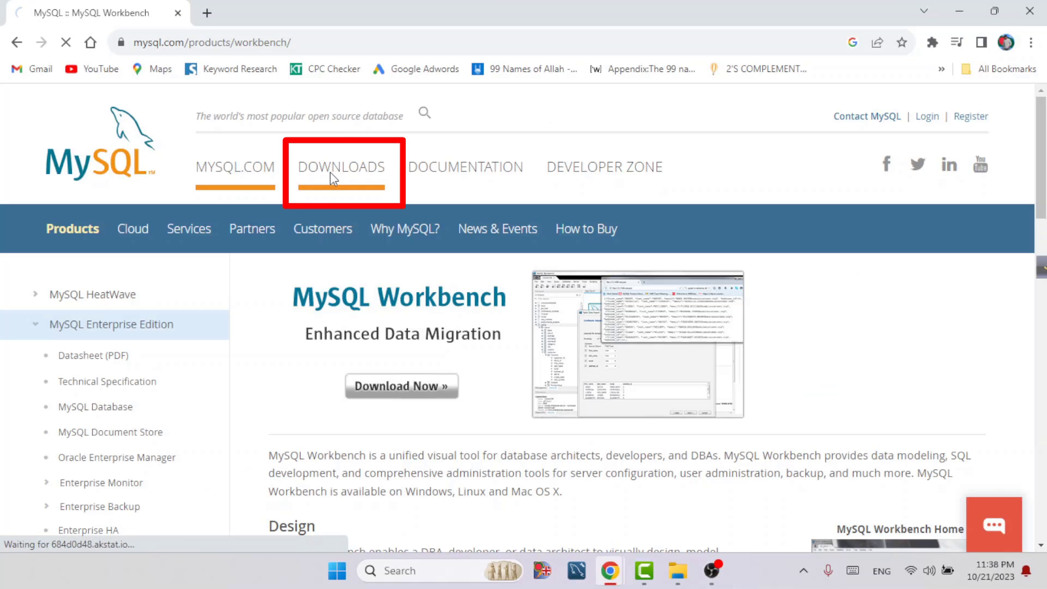
{"action": "scroll", "coordinate": [506, 276], "scroll_direction": "down", "scroll_amount": 15}
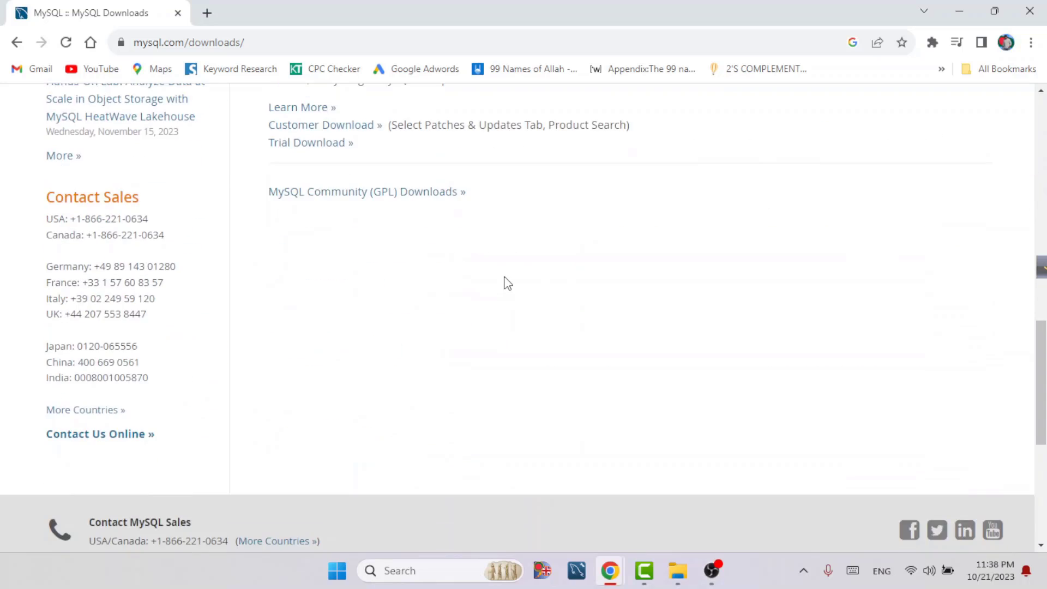
{"action": "left_click", "coordinate": [357, 270]}
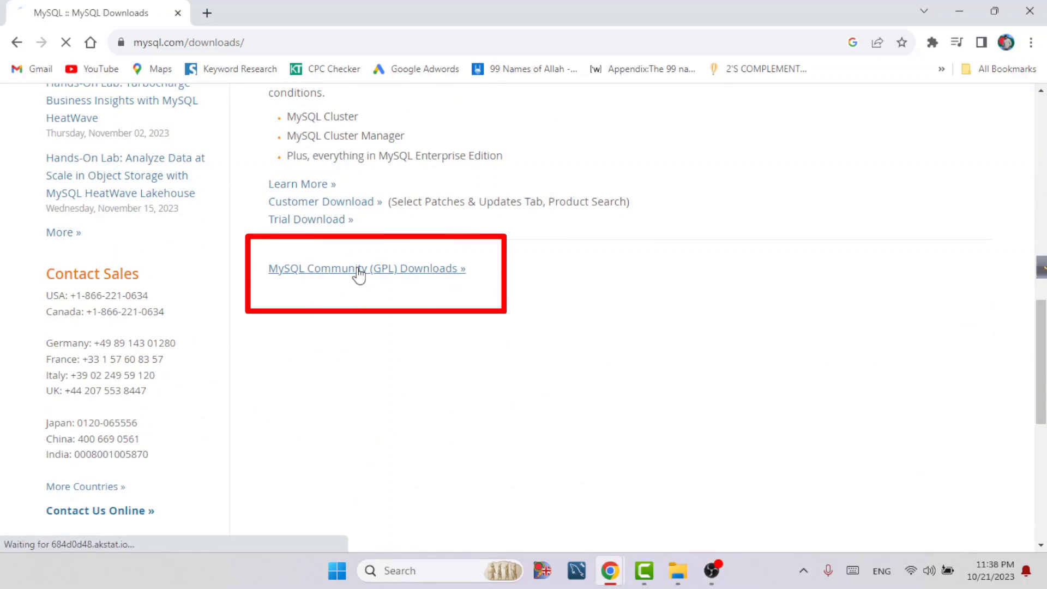
{"action": "scroll", "coordinate": [168, 431], "scroll_direction": "down", "scroll_amount": 1}
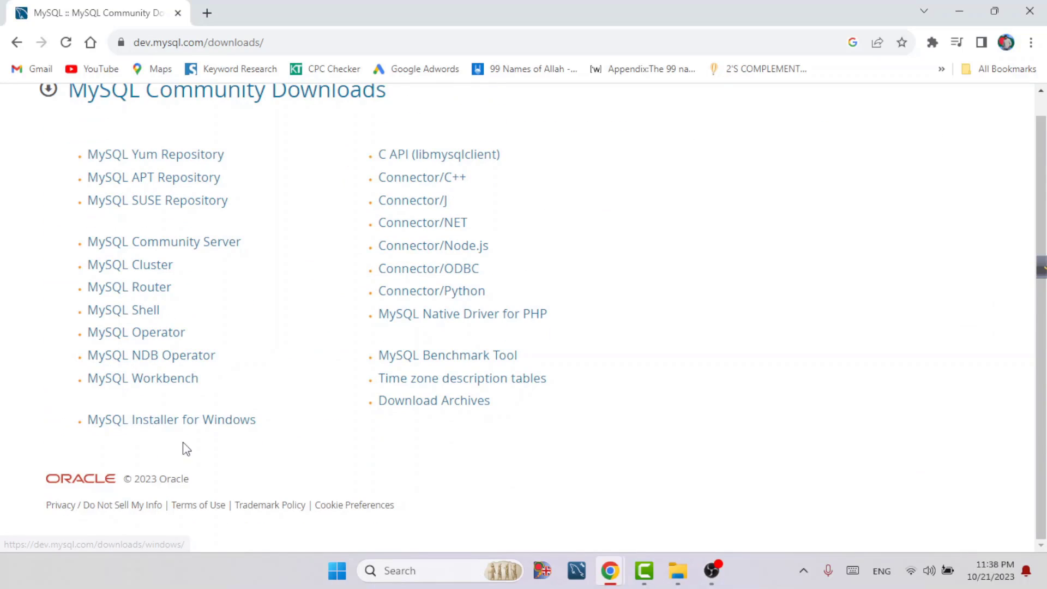
{"action": "left_click", "coordinate": [170, 426]}
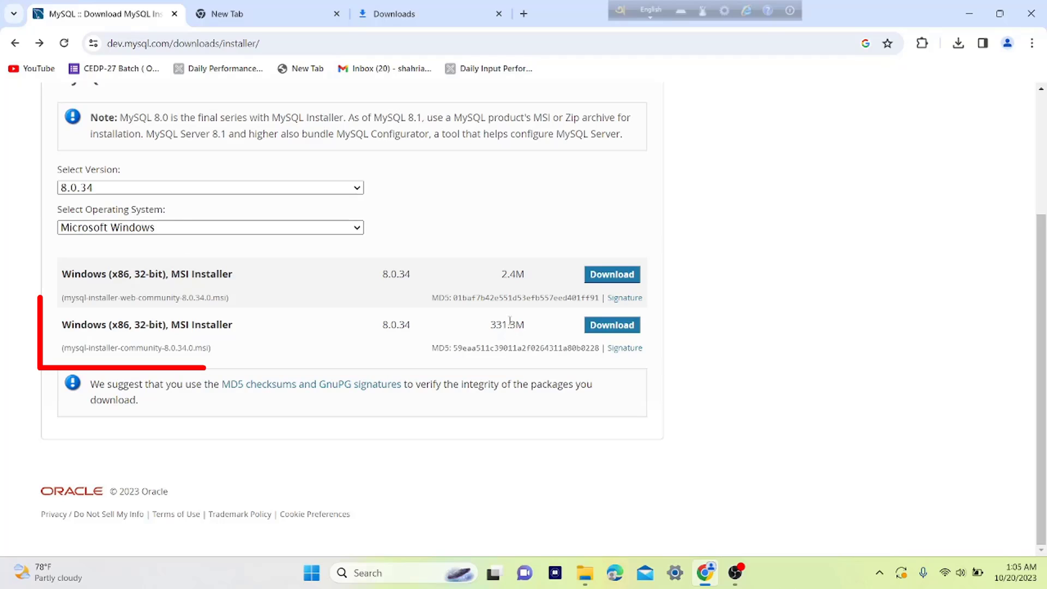
Download the 331 MB mysql-installer-community-8.0.34.0.msi without signing in and check its progress.
{"action": "left_click", "coordinate": [620, 330]}
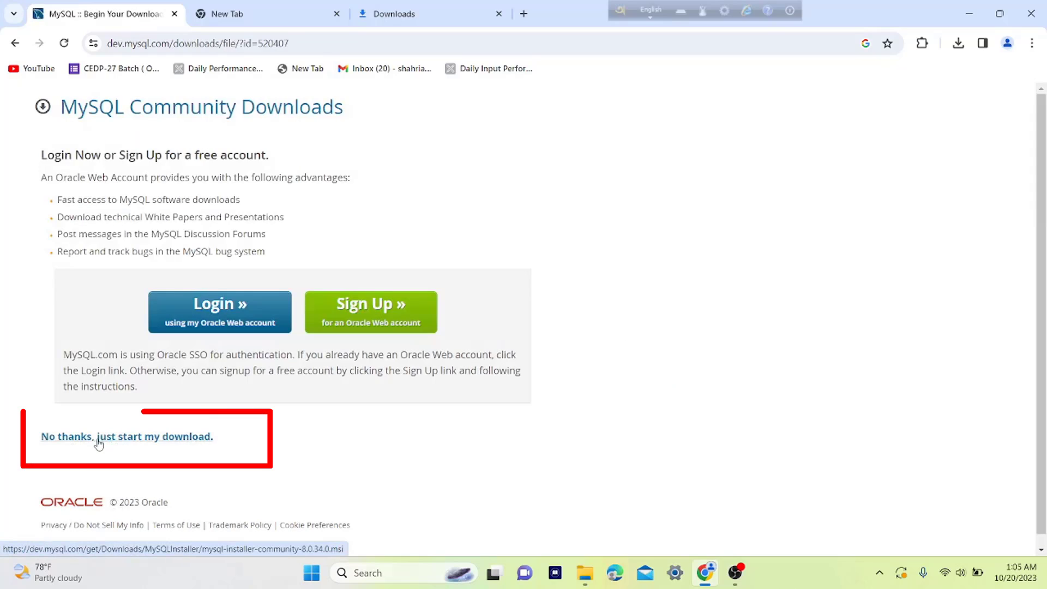
{"action": "left_click", "coordinate": [98, 443]}
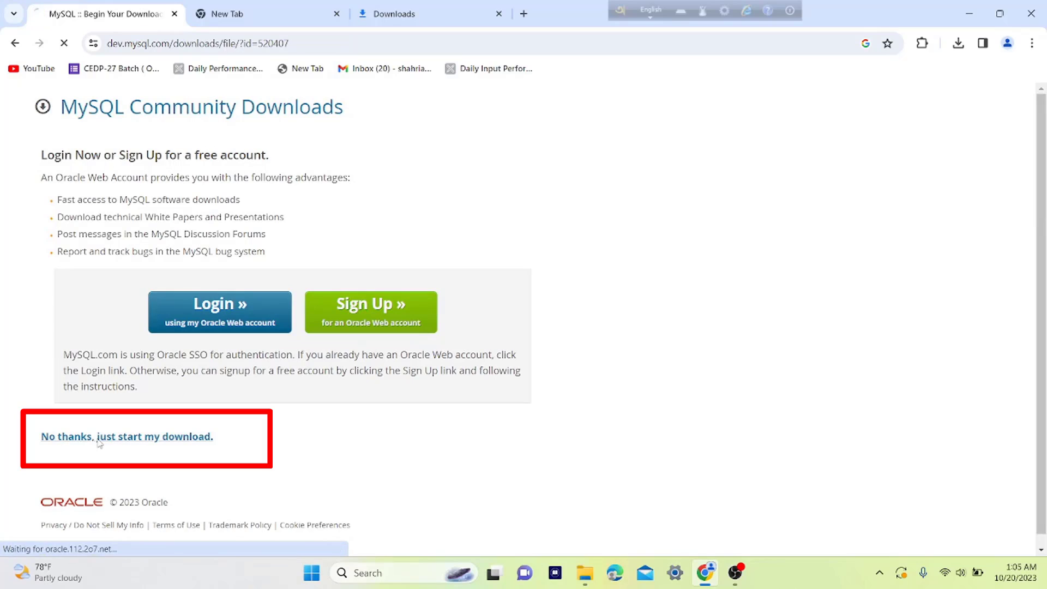
{"action": "left_click", "coordinate": [959, 43]}
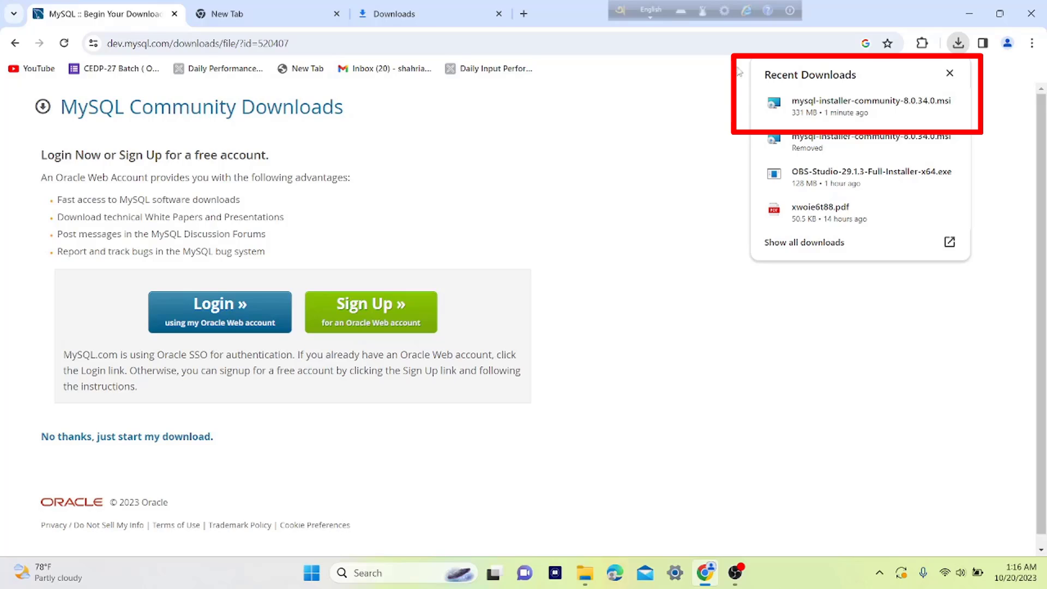
Run the downloaded mysql-installer-community-8.0.34.0.msi, allowing it past the security warning.
{"action": "left_click", "coordinate": [823, 108]}
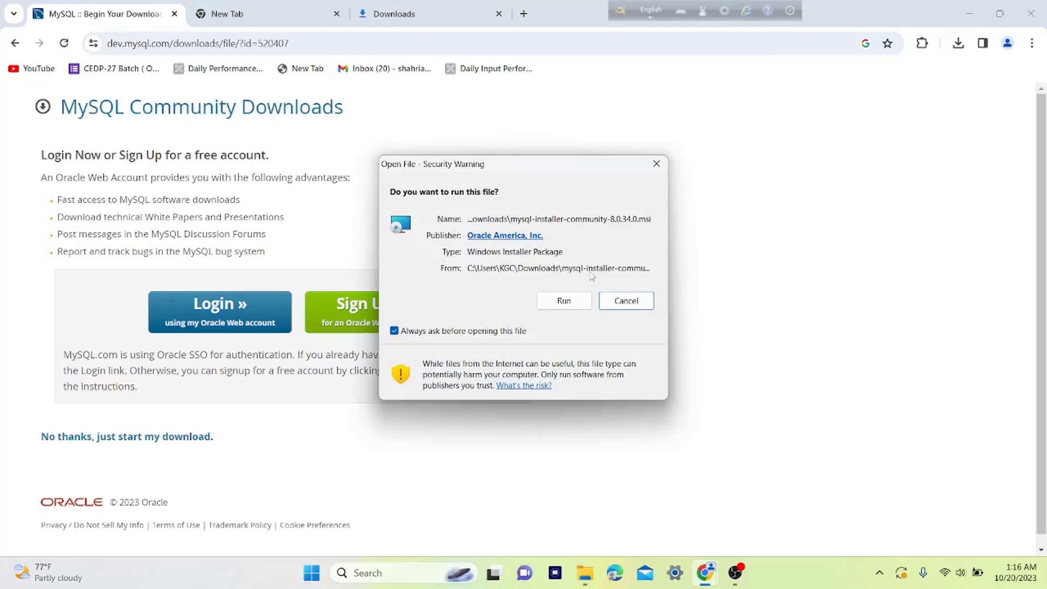
{"action": "left_click", "coordinate": [572, 301]}
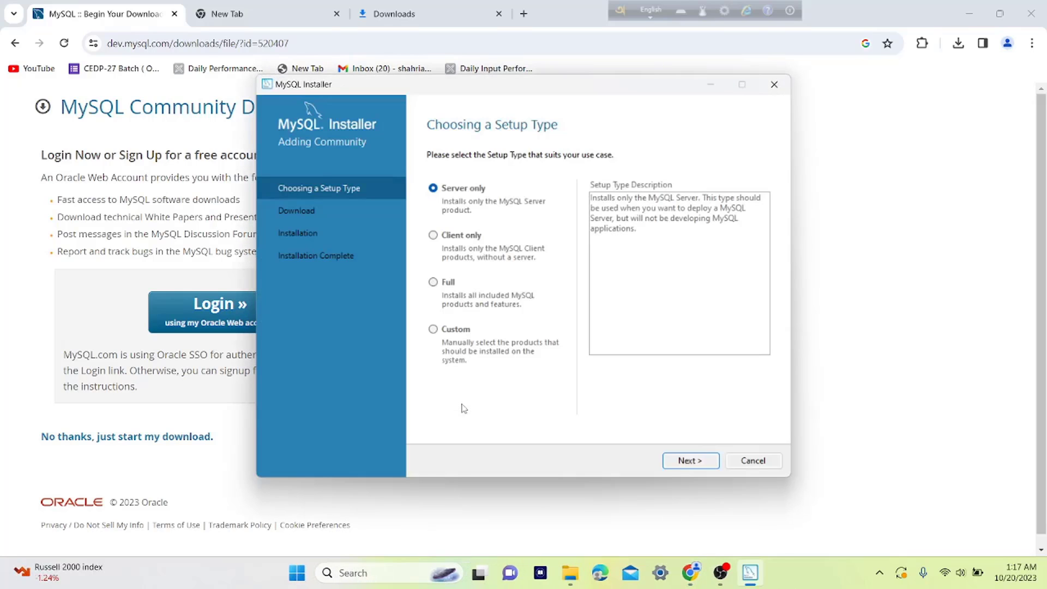
Pick the Custom setup type and continue to product selection.
{"action": "left_click", "coordinate": [434, 330]}
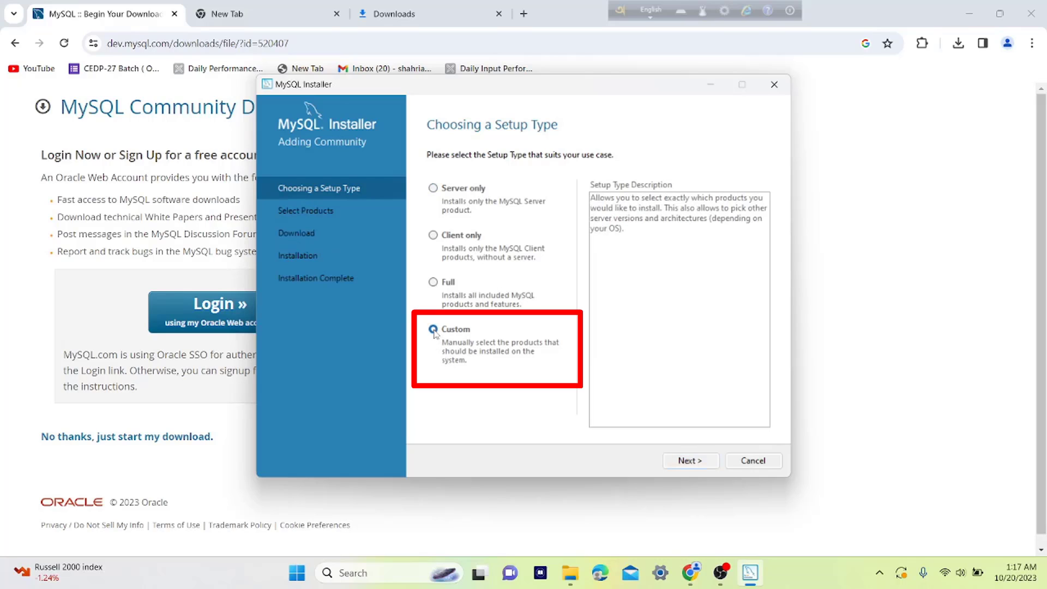
{"action": "left_click", "coordinate": [691, 461]}
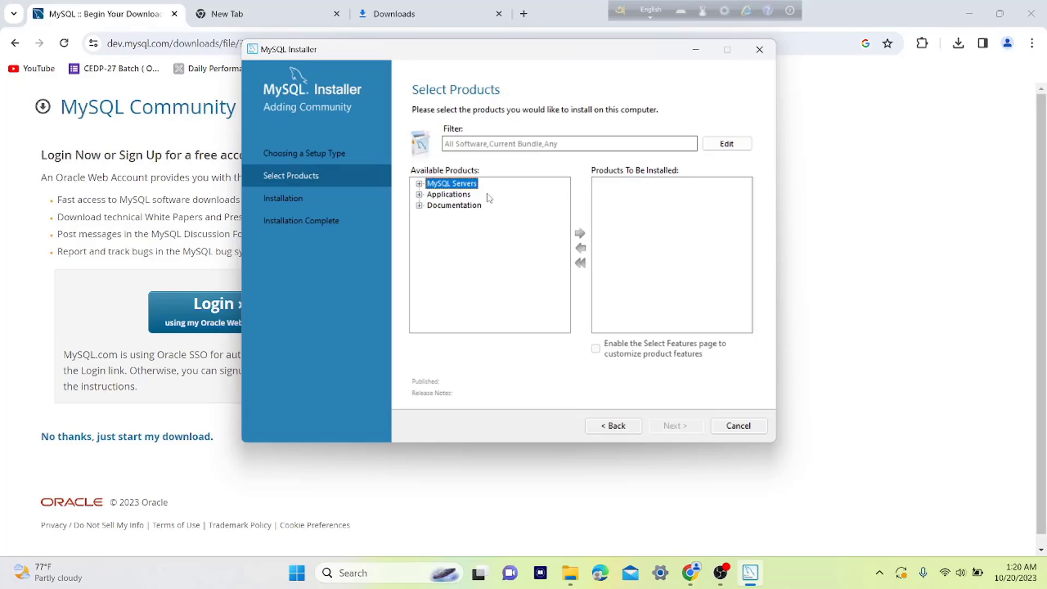
Queue MySQL Server 8.0.34 - X64 from the MySQL Servers tree for installation.
{"action": "left_click", "coordinate": [420, 184]}
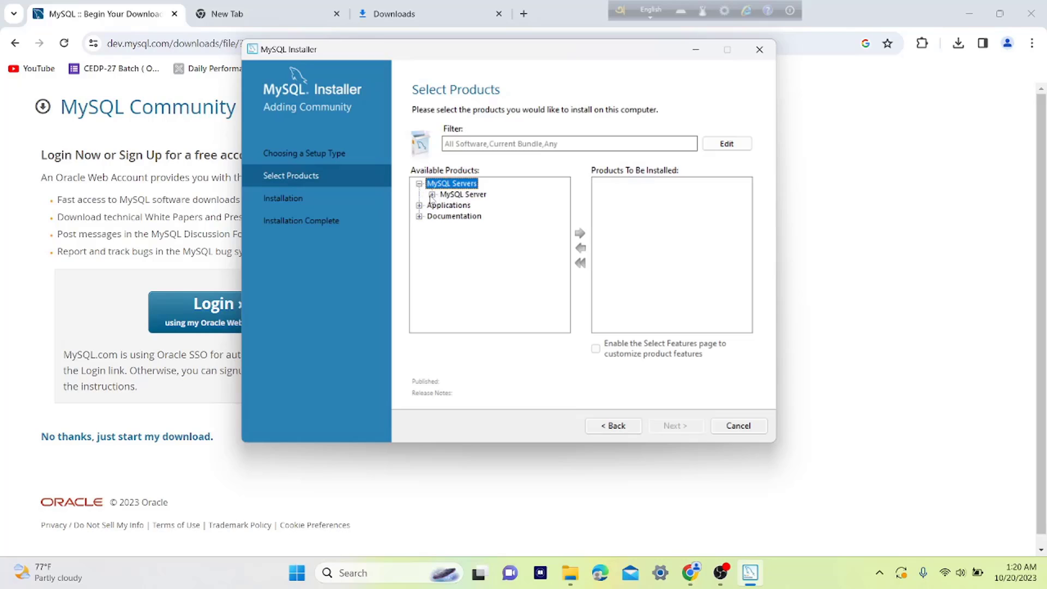
{"action": "left_click", "coordinate": [432, 195]}
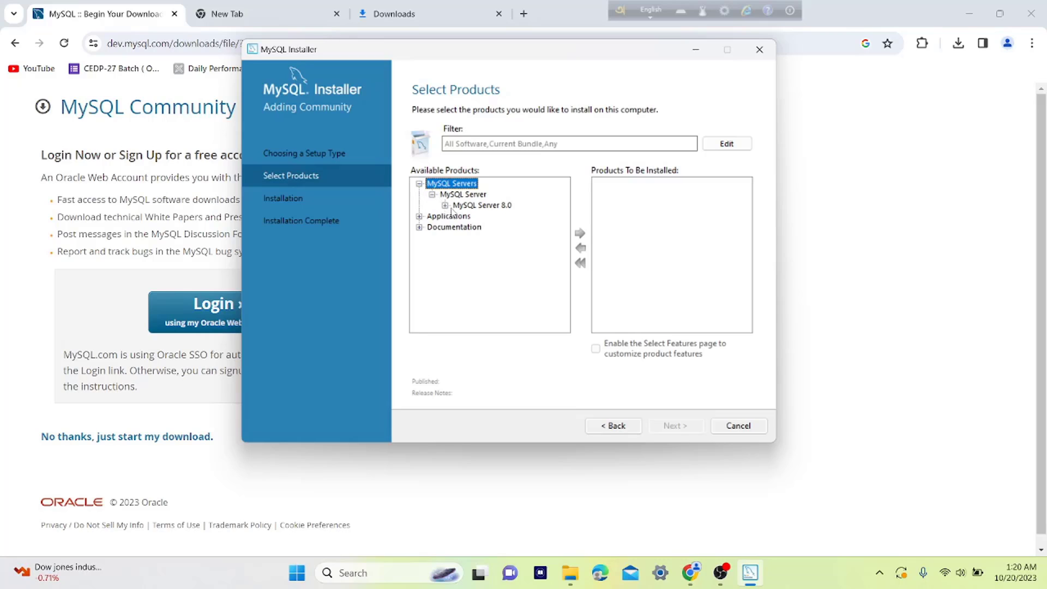
{"action": "left_click", "coordinate": [445, 206]}
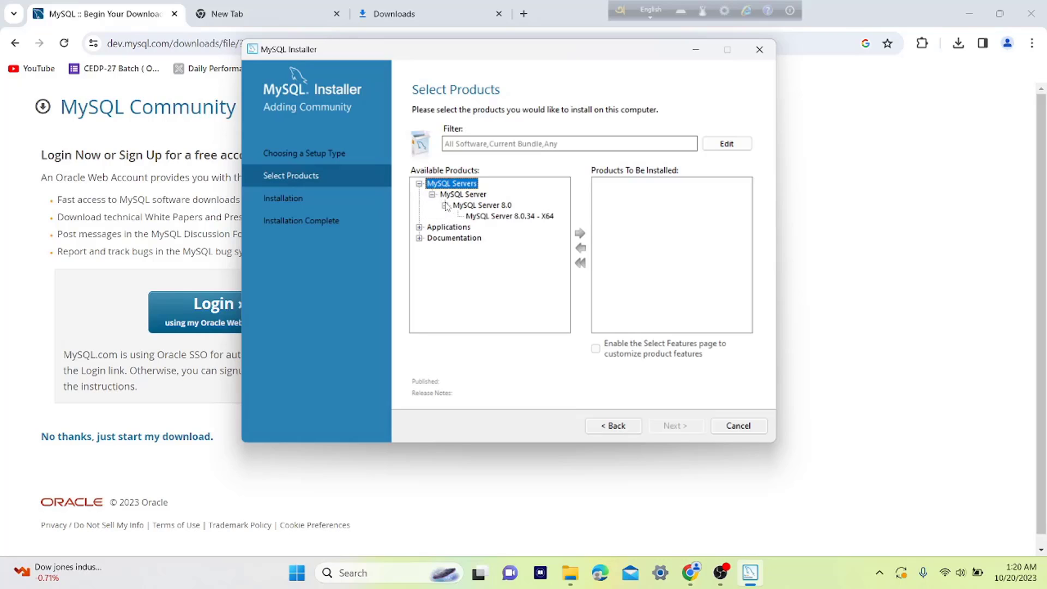
{"action": "left_click", "coordinate": [486, 217]}
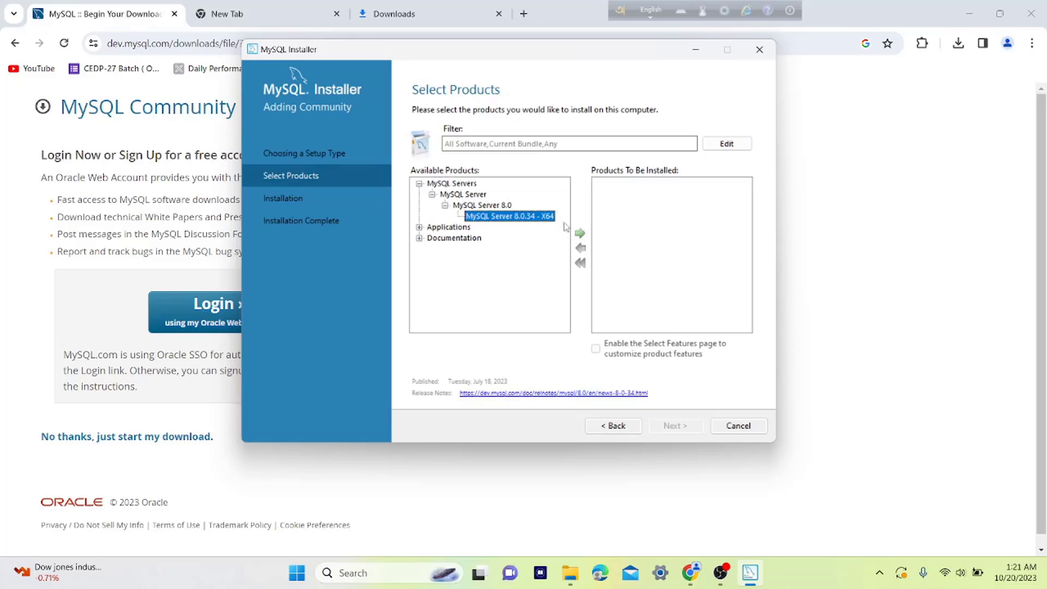
{"action": "left_click", "coordinate": [580, 234]}
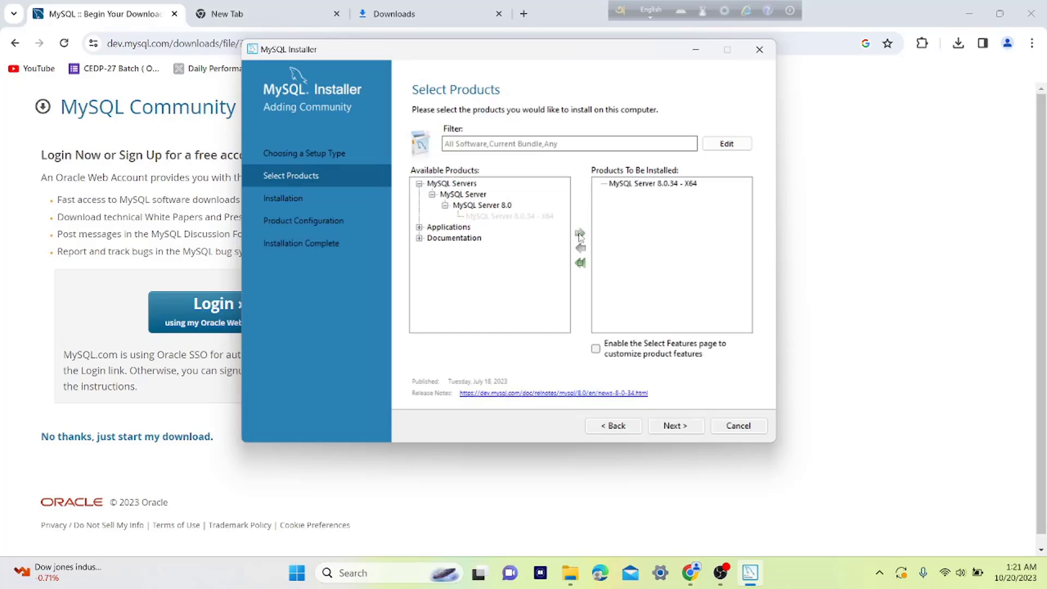
{"action": "left_click", "coordinate": [419, 228]}
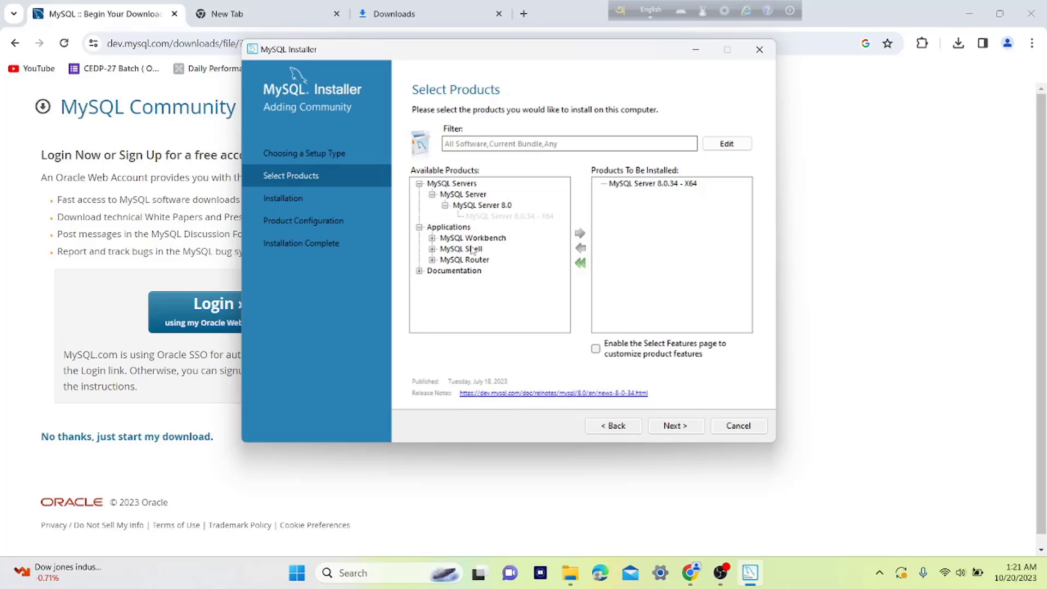
Add MySQL Workbench 8.0.34 - X64 to the products to be installed.
{"action": "left_click", "coordinate": [432, 239]}
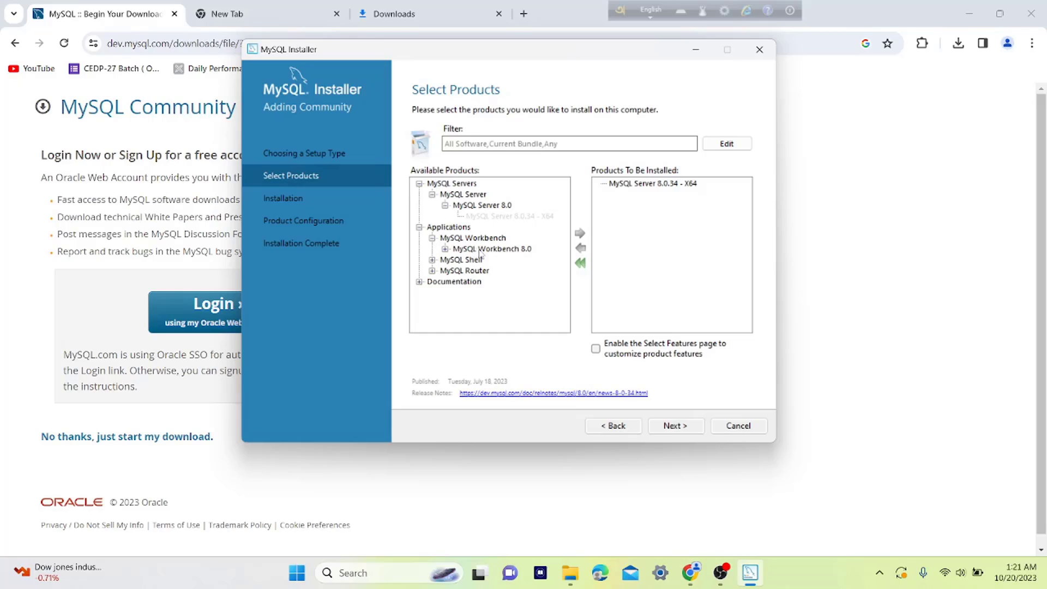
{"action": "left_click", "coordinate": [445, 250]}
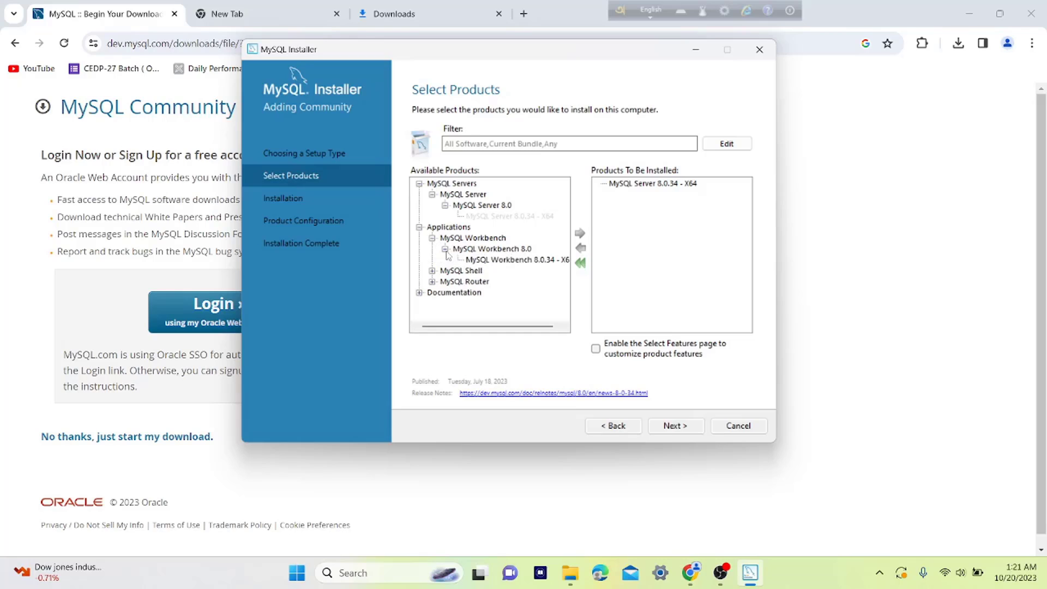
{"action": "left_click", "coordinate": [496, 261]}
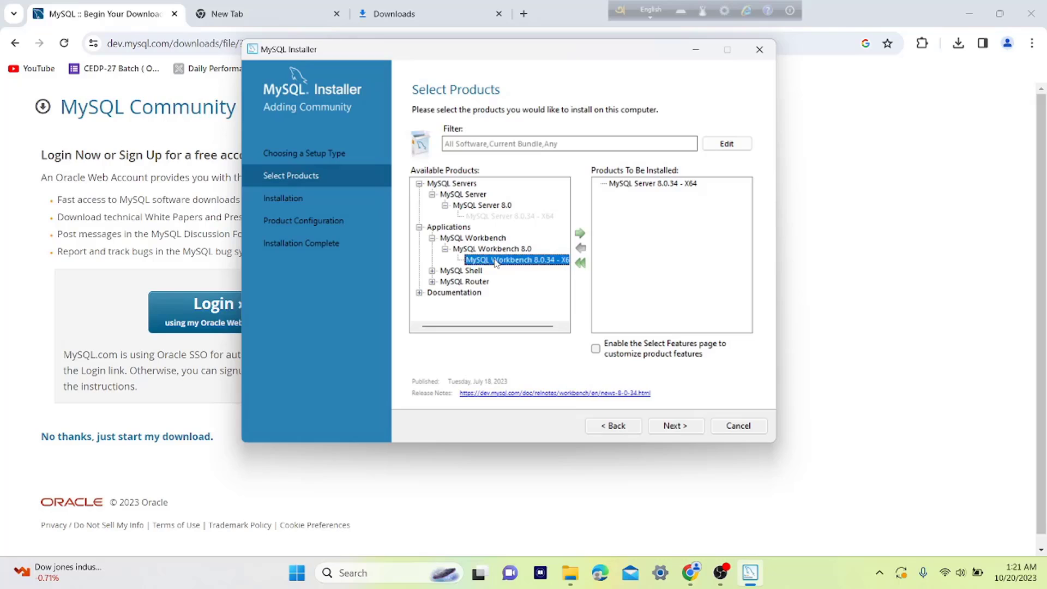
{"action": "left_click", "coordinate": [580, 235]}
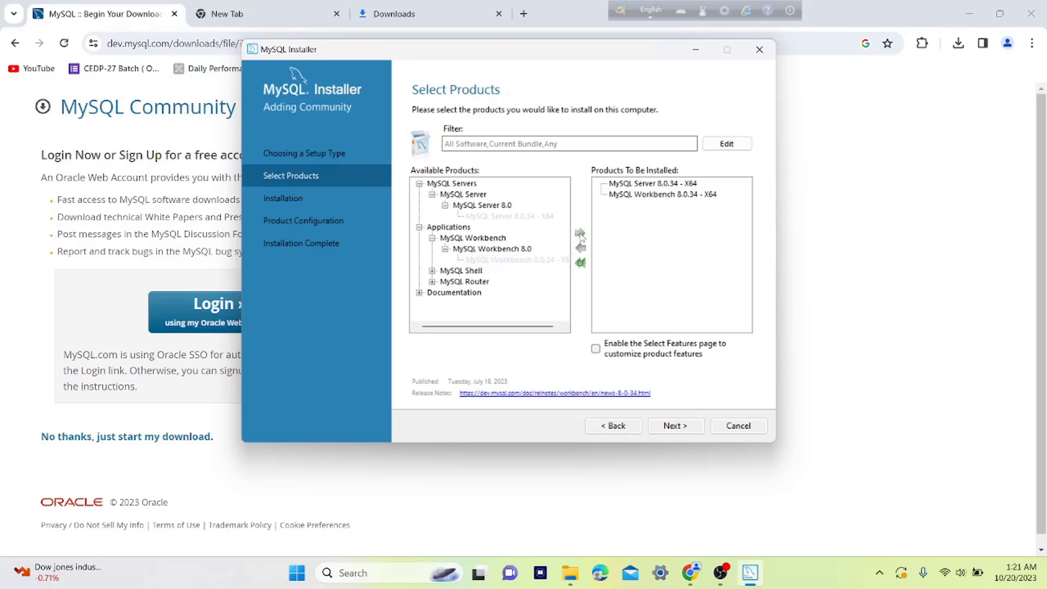
Add MySQL Shell 8.0.34 - X64 and continue to the installation summary.
{"action": "left_click", "coordinate": [432, 271]}
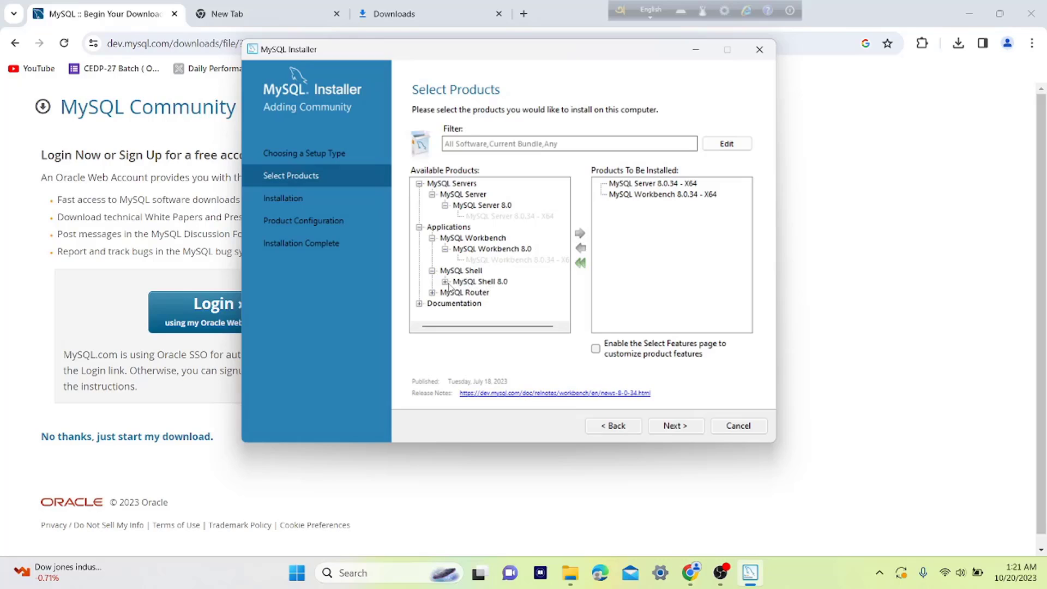
{"action": "left_click", "coordinate": [446, 282]}
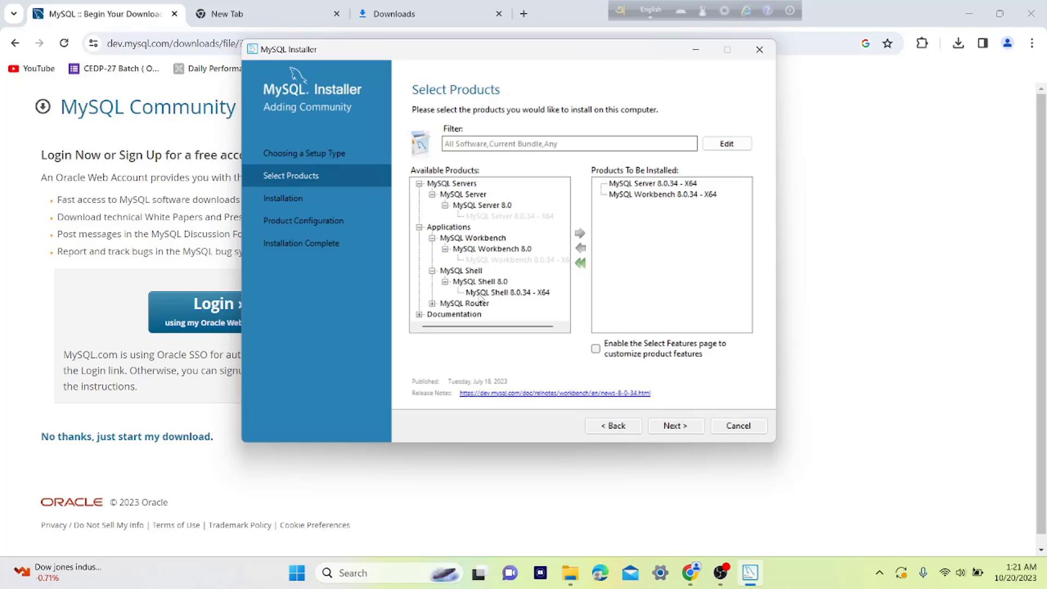
{"action": "left_click", "coordinate": [495, 295]}
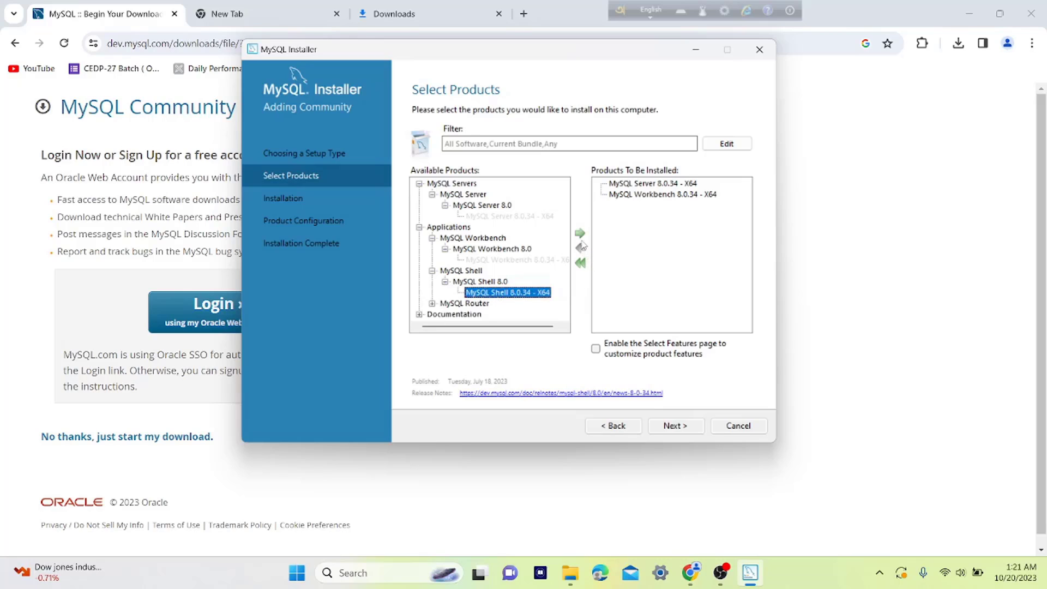
{"action": "left_click", "coordinate": [581, 235]}
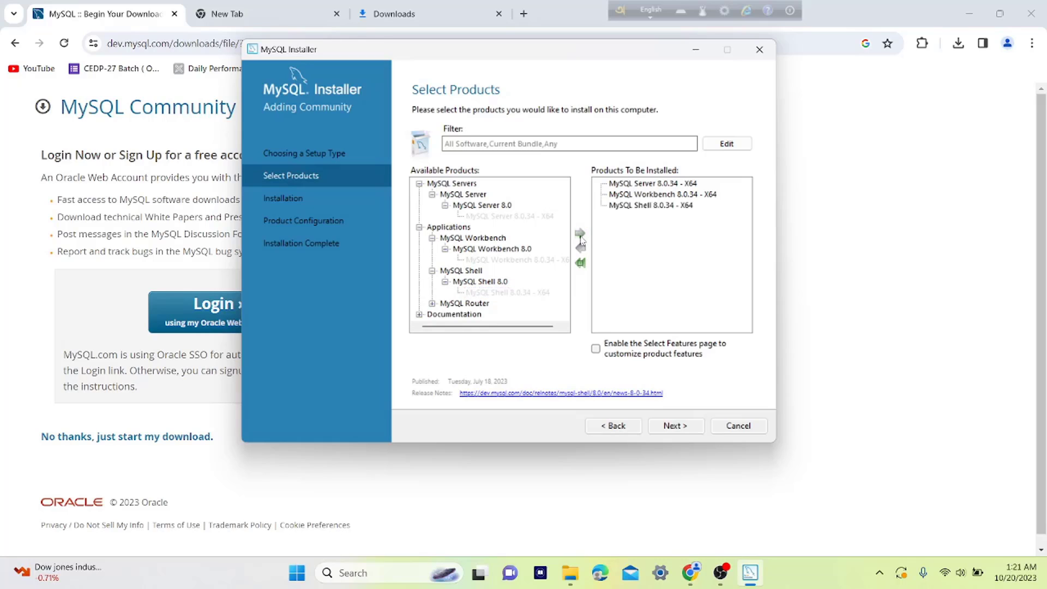
{"action": "left_click", "coordinate": [674, 425]}
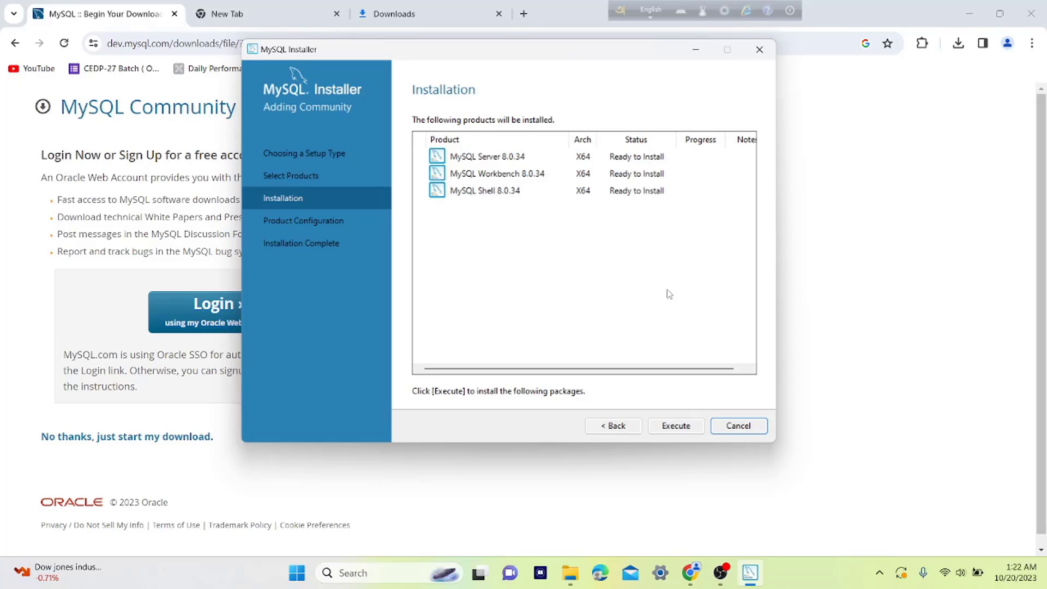
Install Server, Workbench and Shell 8.0.34, then continue once all three show Complete.
{"action": "left_click", "coordinate": [682, 428]}
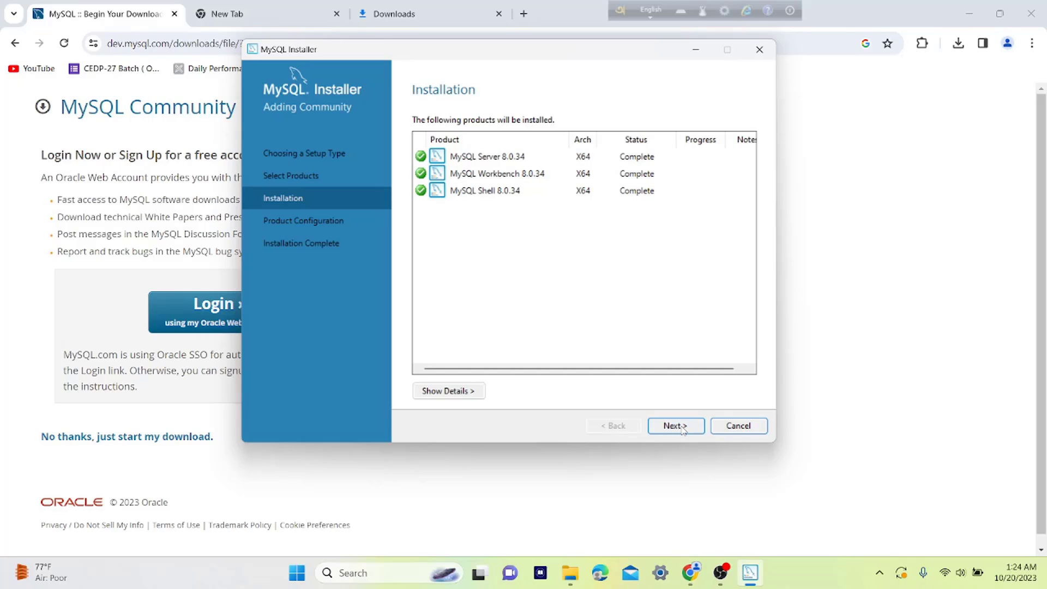
{"action": "left_click", "coordinate": [683, 430]}
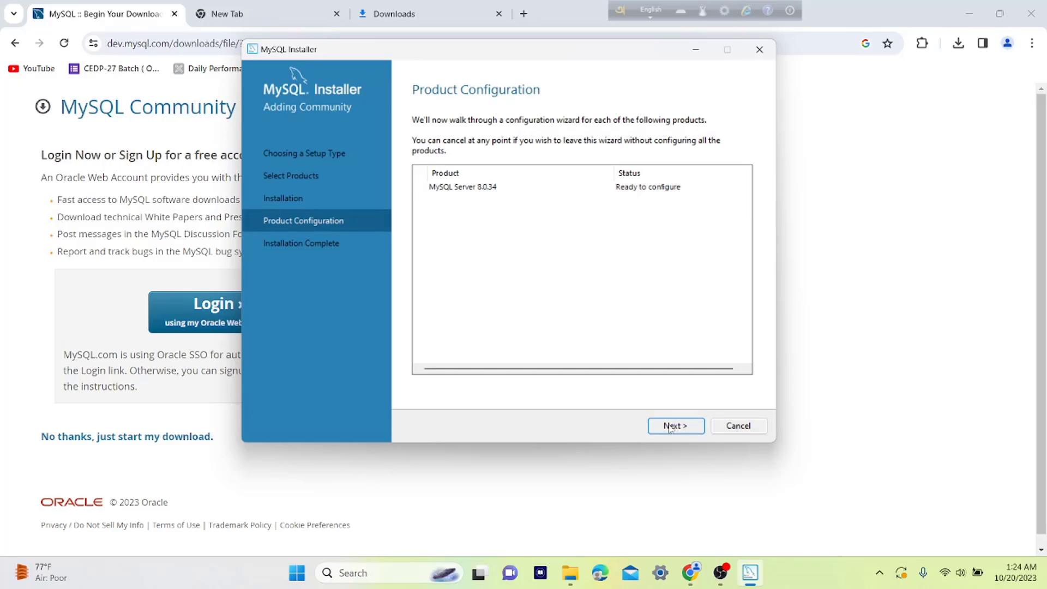
Start configuring MySQL Server 8.0.34, keeping Development Computer and TCP/IP port 3306.
{"action": "left_click", "coordinate": [687, 428]}
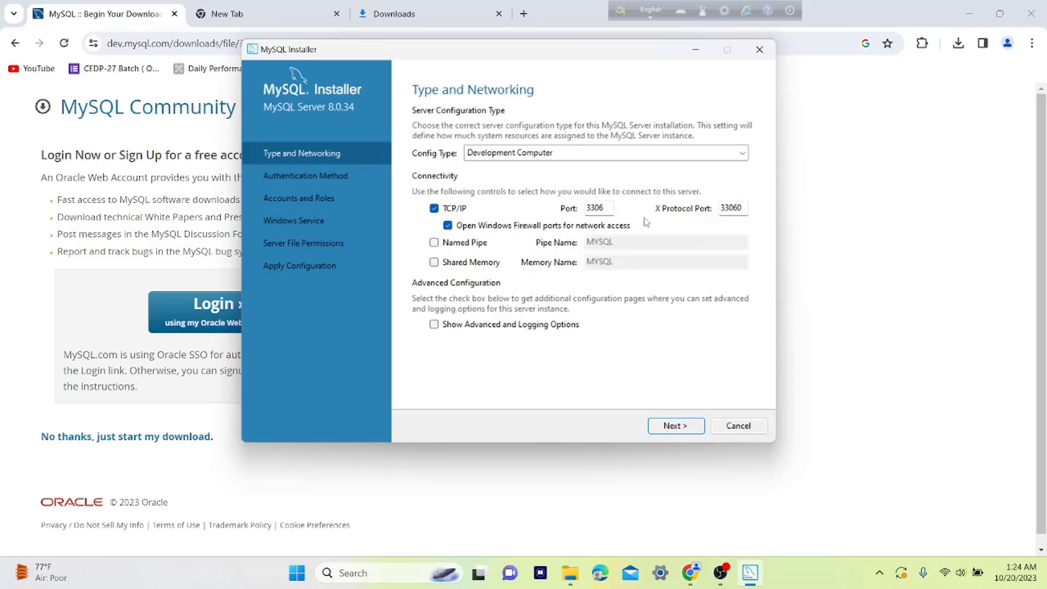
{"action": "left_click", "coordinate": [606, 209]}
{"action": "left_click", "coordinate": [675, 430]}
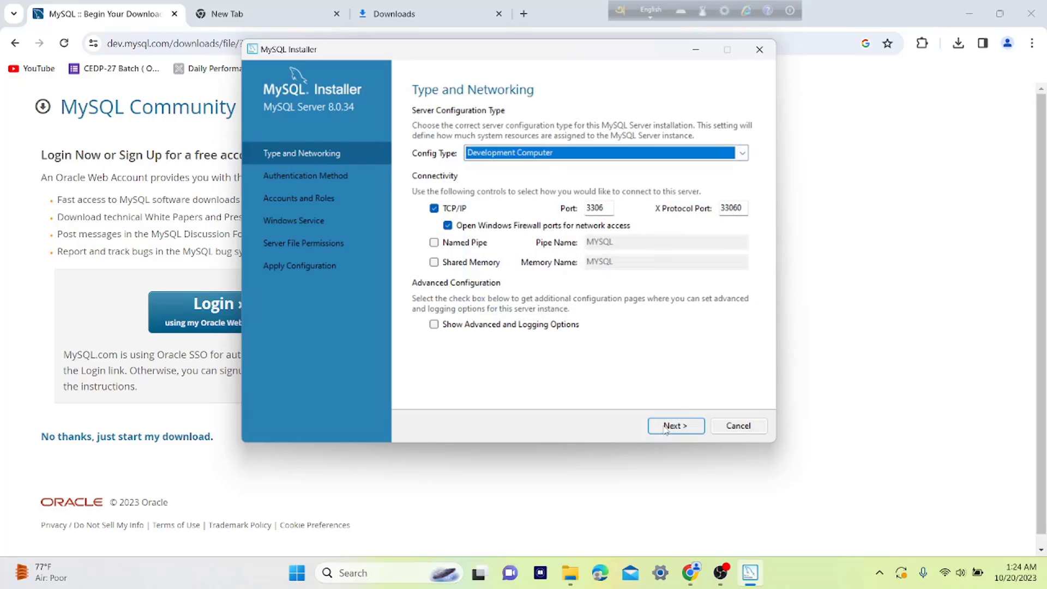
{"action": "left_click", "coordinate": [667, 429]}
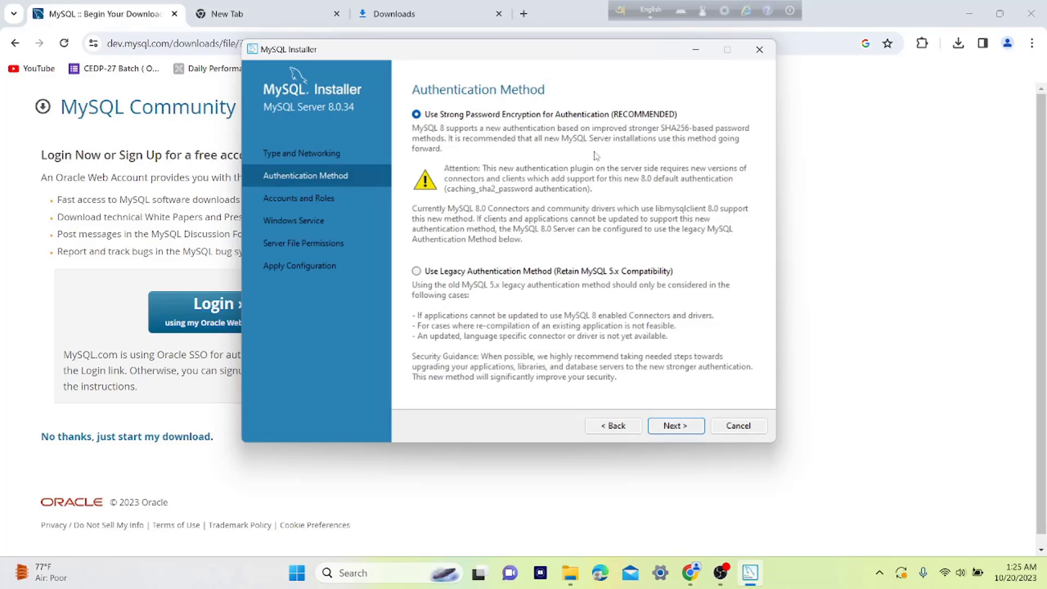
Keep Use Strong Password Encryption and continue to Accounts and Roles.
{"action": "left_click", "coordinate": [671, 427]}
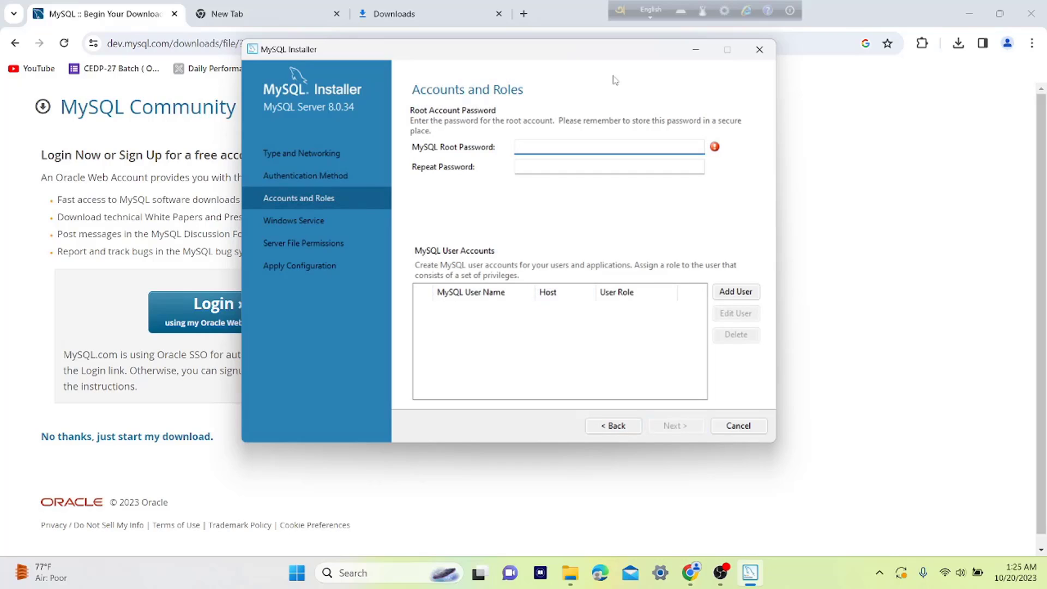
Enter the MySQL root account password and repeat it to confirm, then continue.
{"action": "type", "text": "123456"}
{"action": "left_click", "coordinate": [584, 166]}
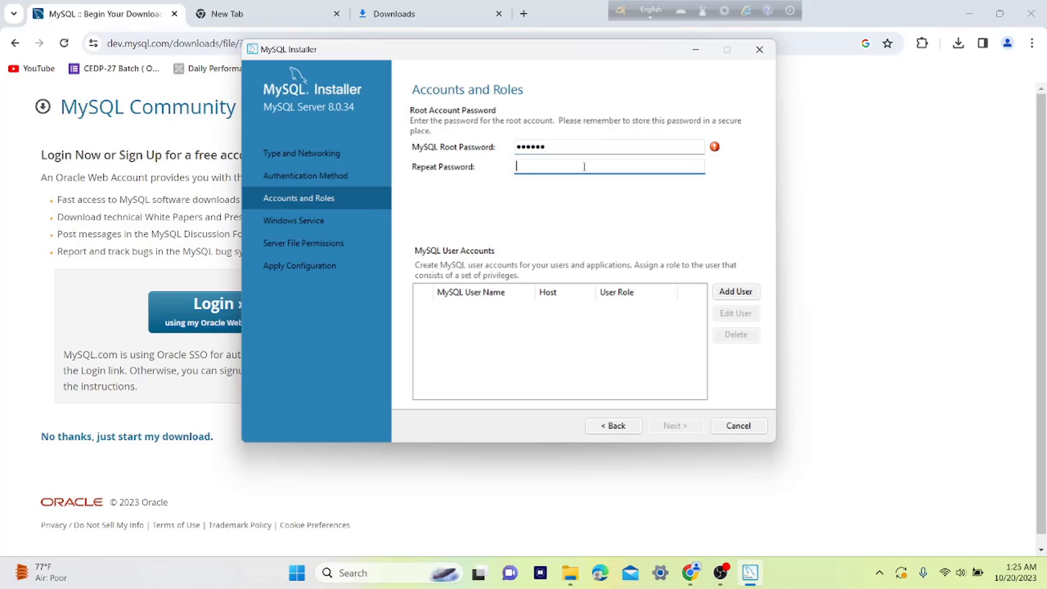
{"action": "type", "text": "123456"}
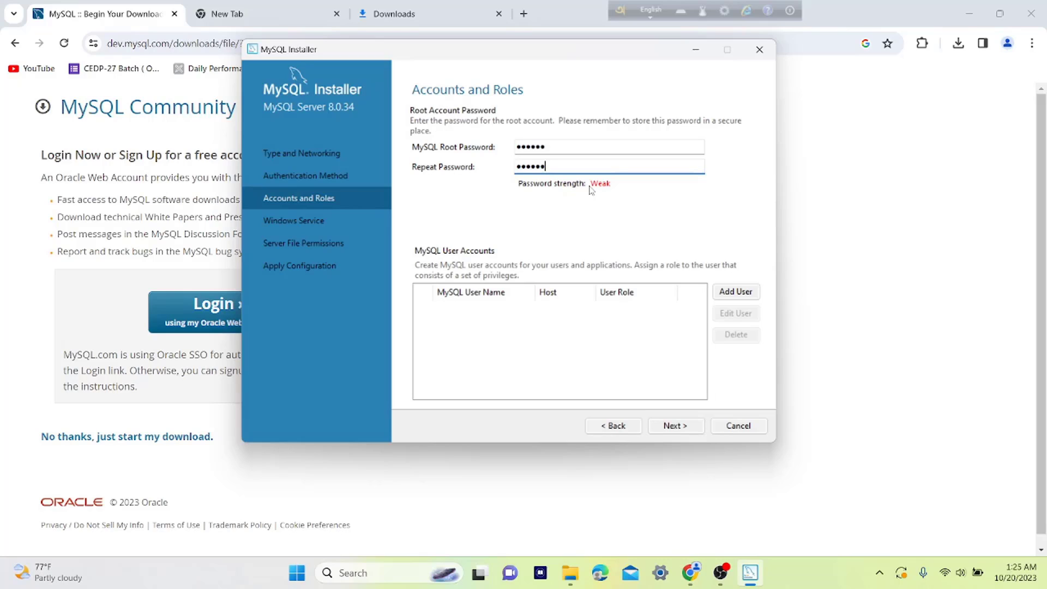
{"action": "left_click", "coordinate": [676, 431]}
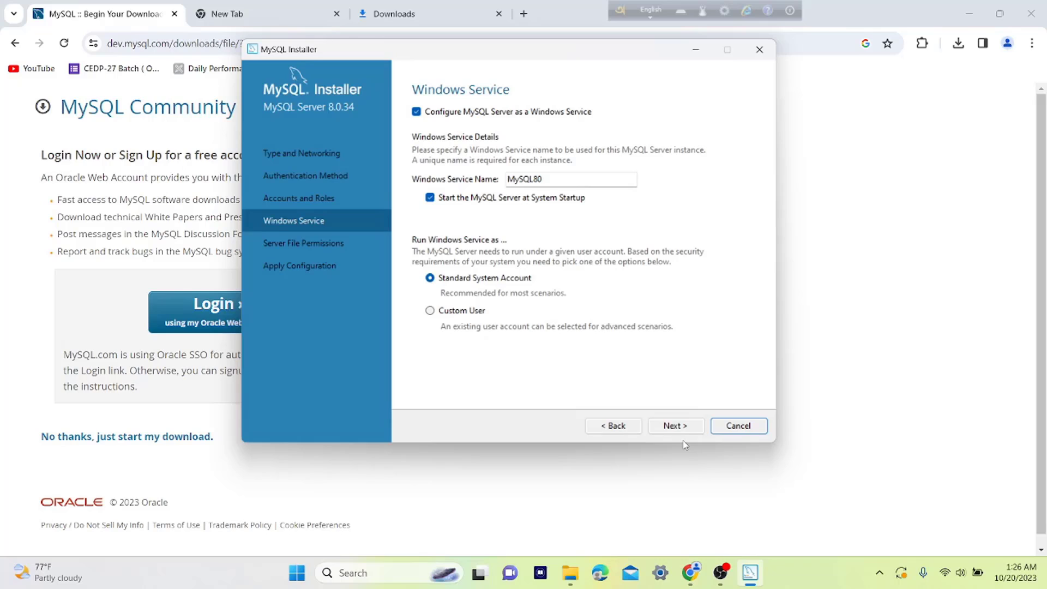
Keep the MySQL80 service and default file permissions, execute the configuration, and finish installation.
{"action": "left_click", "coordinate": [679, 429]}
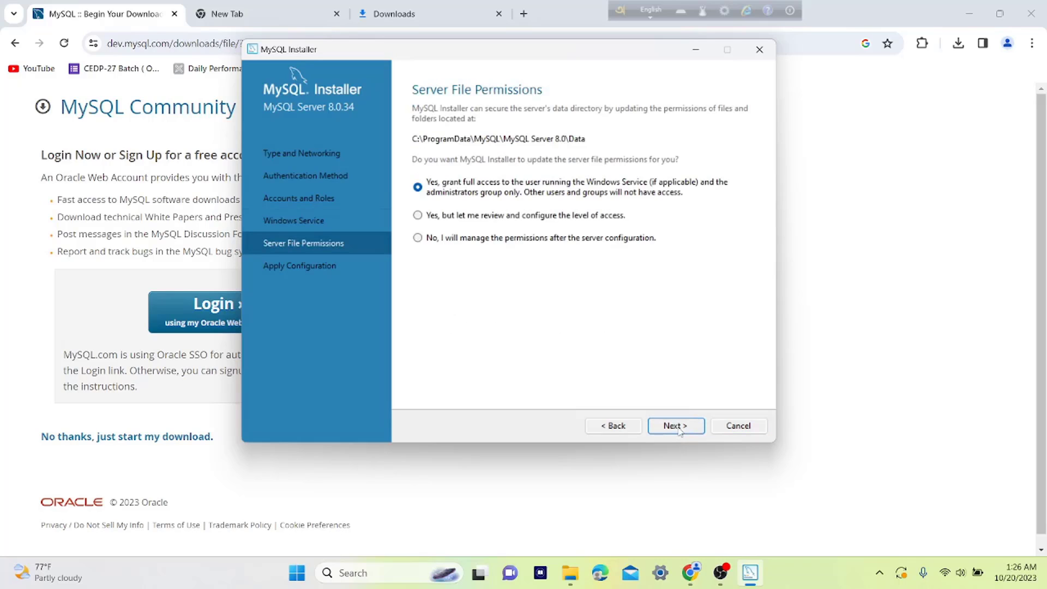
{"action": "left_click", "coordinate": [673, 431]}
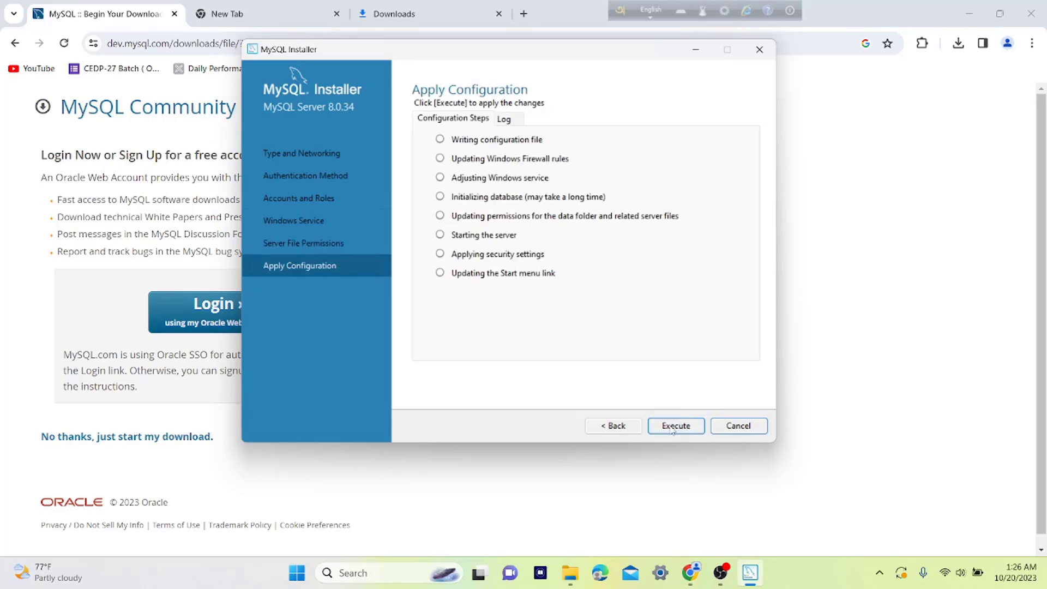
{"action": "left_click", "coordinate": [673, 427]}
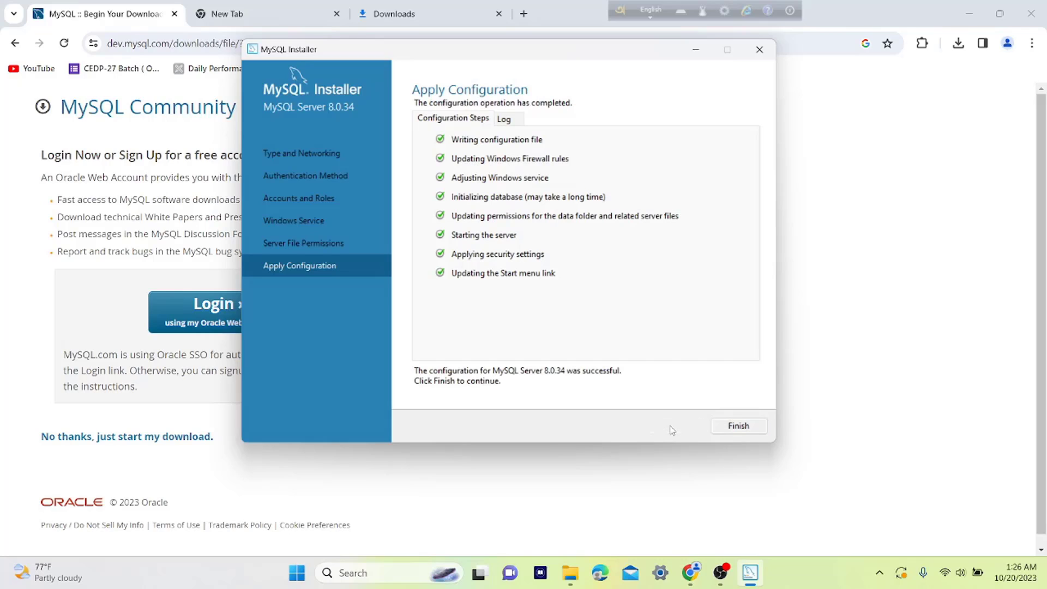
{"action": "left_click", "coordinate": [739, 428]}
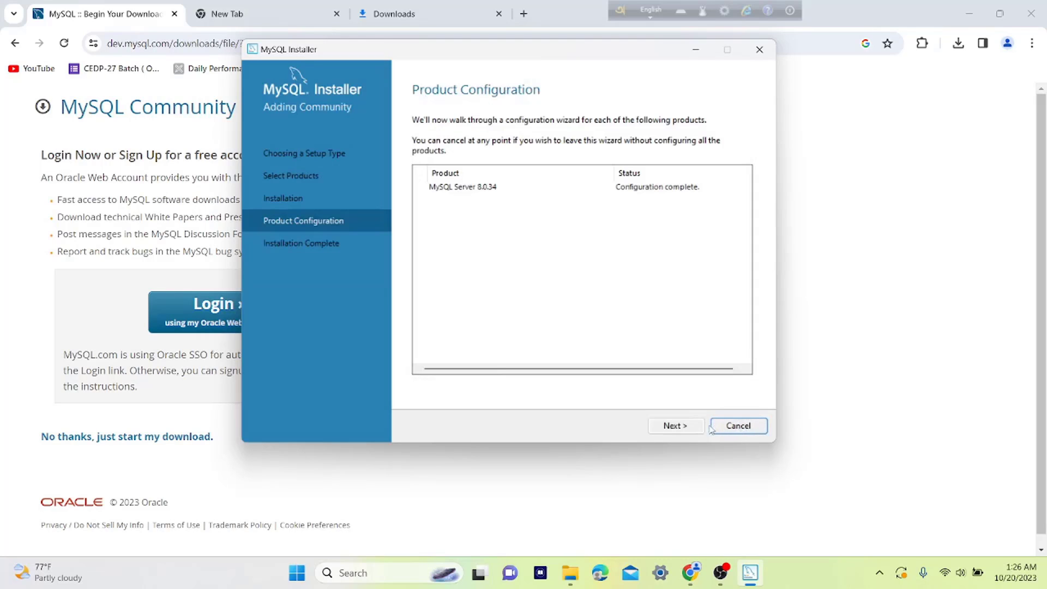
{"action": "left_click", "coordinate": [676, 426]}
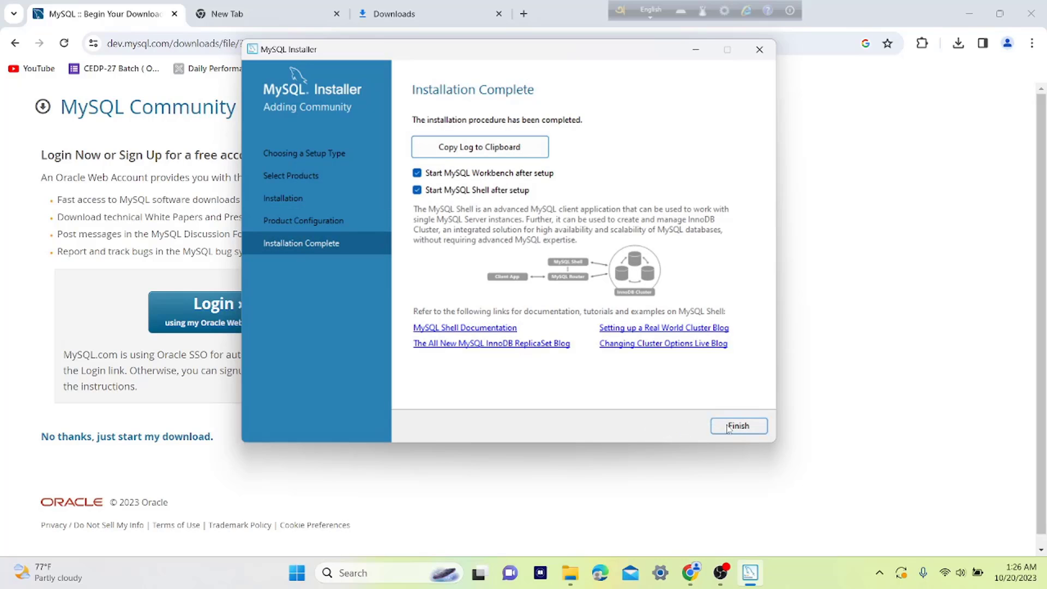
{"action": "left_click", "coordinate": [737, 426]}
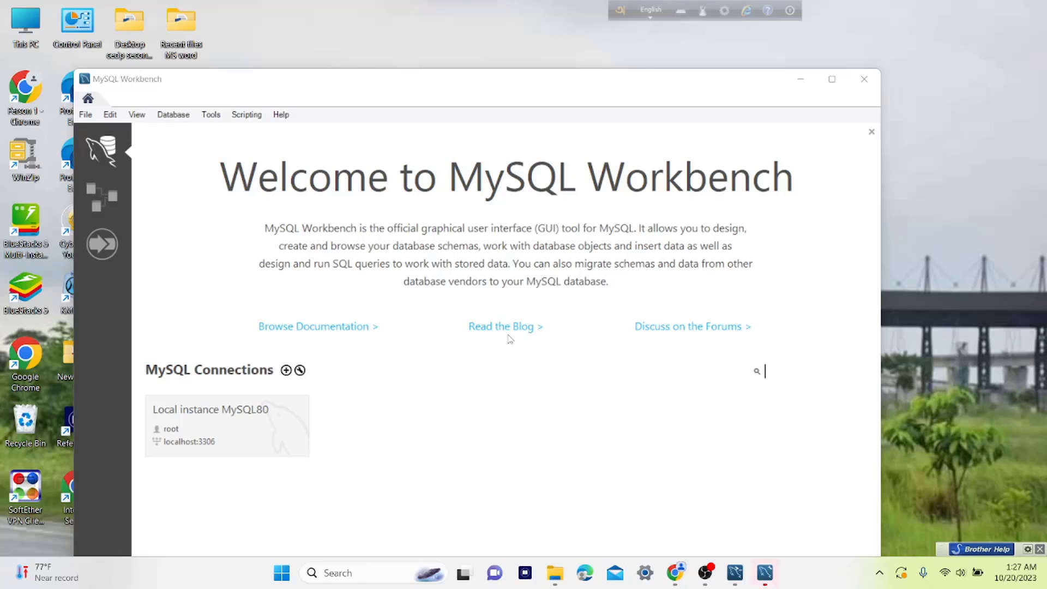
Maximize MySQL Workbench and search Windows for 'system envi'.
{"action": "left_click", "coordinate": [834, 79]}
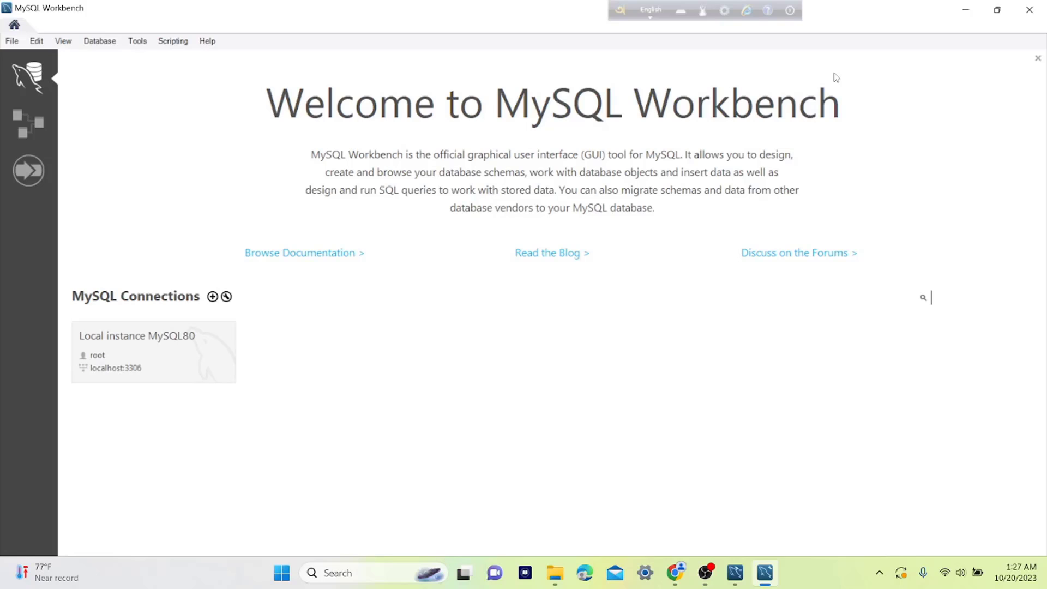
{"action": "left_click", "coordinate": [350, 574]}
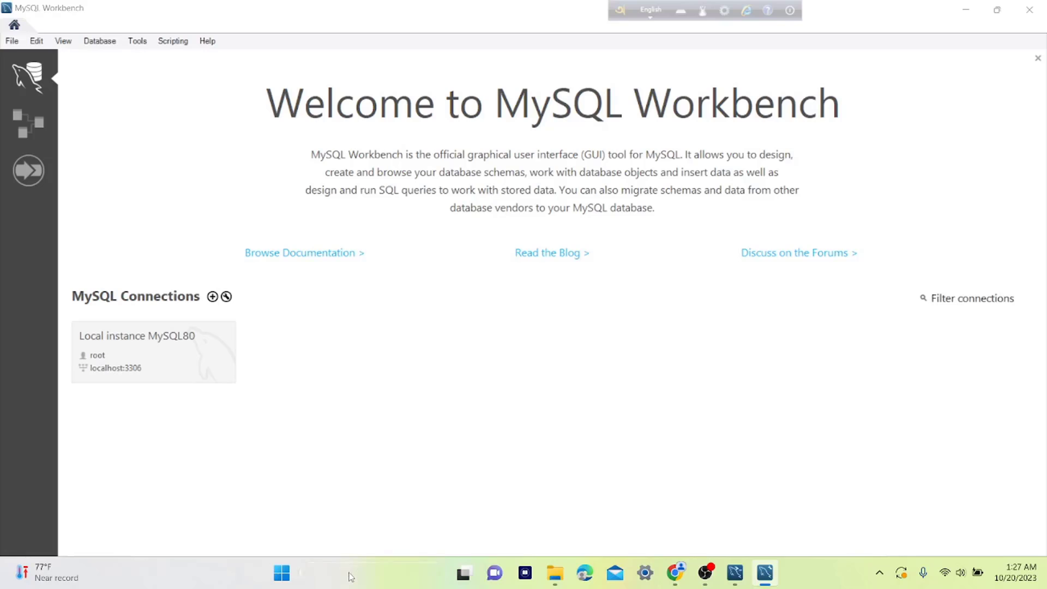
{"action": "type", "text": "system envi"}
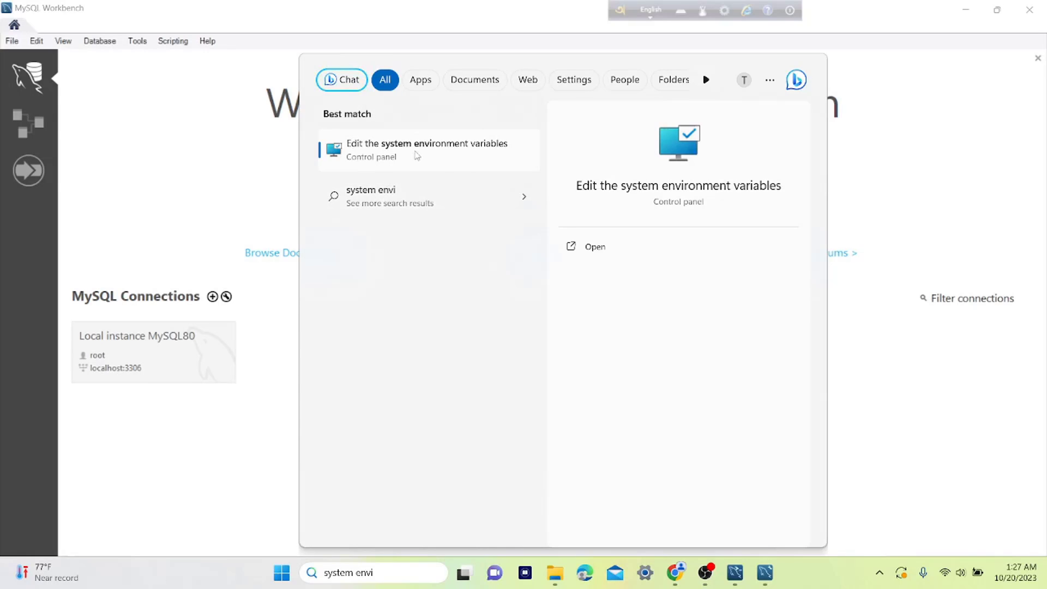
Open the system Path variable from Environment Variables and add a new blank entry.
{"action": "left_click", "coordinate": [442, 154]}
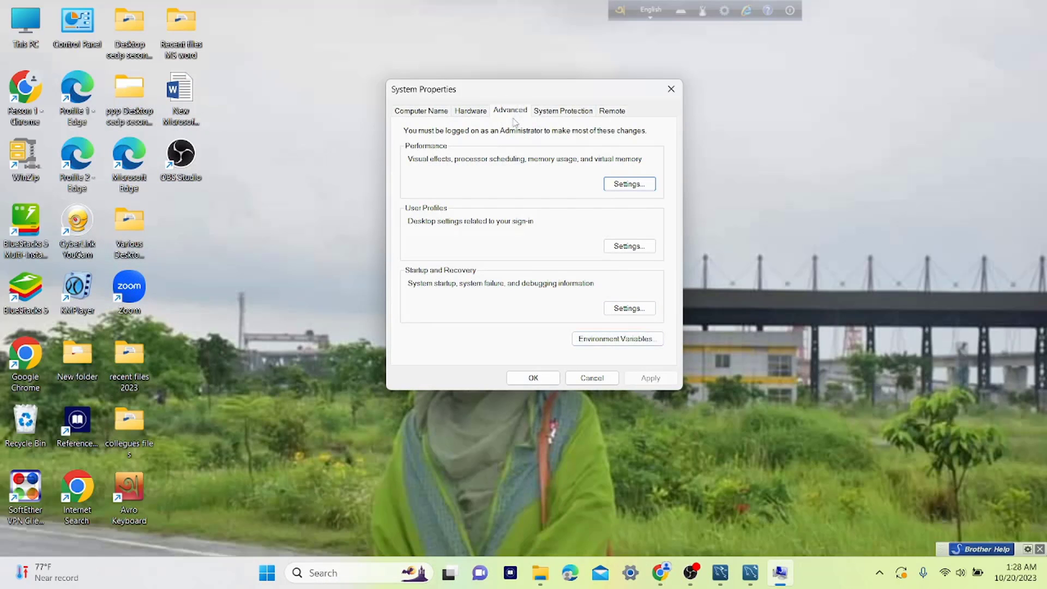
{"action": "left_click", "coordinate": [600, 340]}
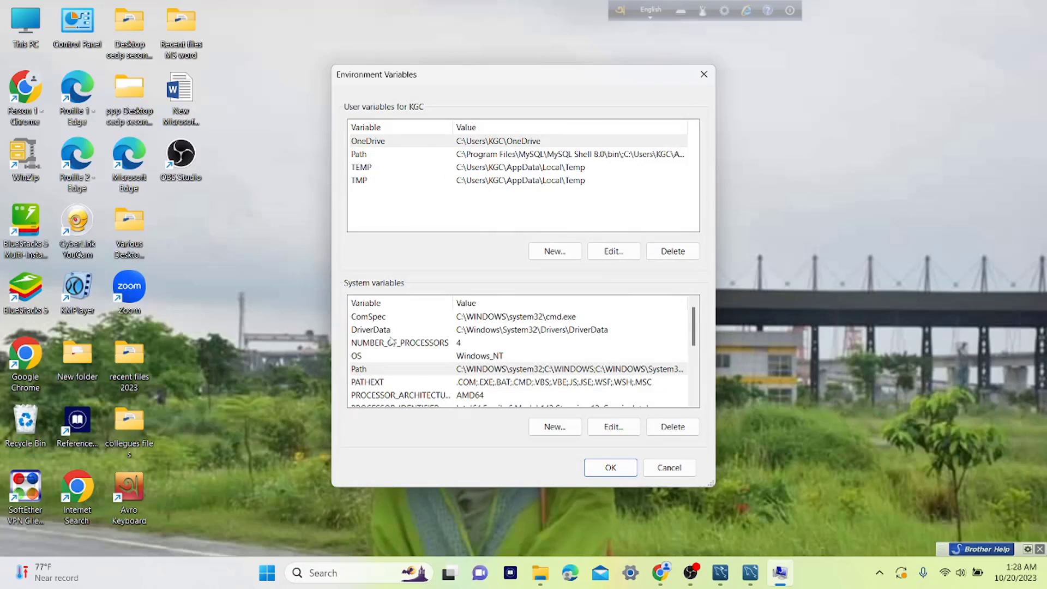
{"action": "double_click", "coordinate": [449, 375]}
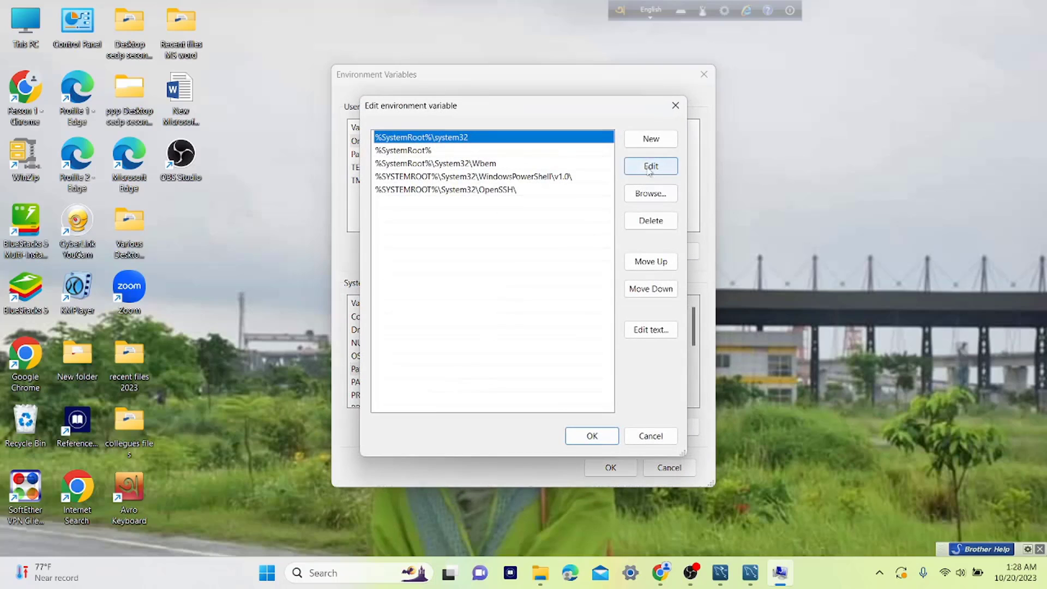
{"action": "left_click", "coordinate": [653, 141]}
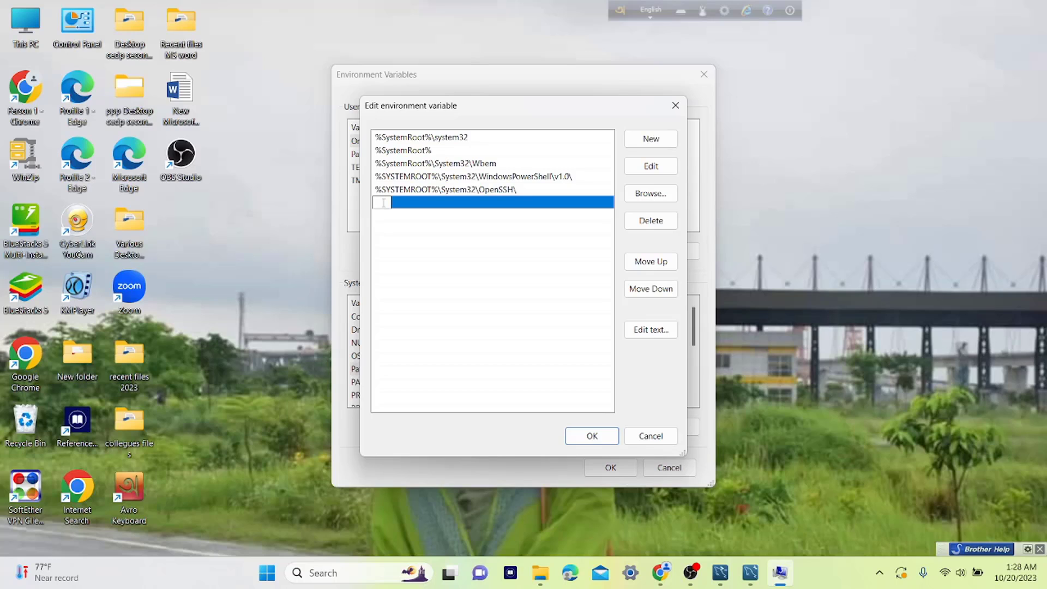
{"action": "left_click", "coordinate": [9, 27]}
Browse to C:\Program Files\MySQL\MySQL Server 8.0\bin and show its full path in the address bar.
{"action": "double_click", "coordinate": [9, 27]}
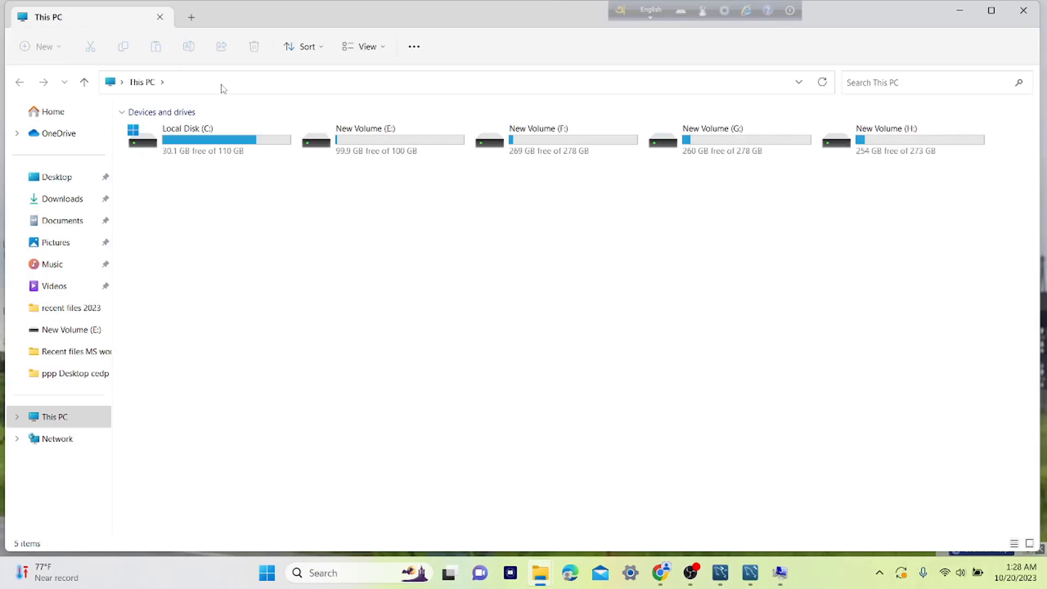
{"action": "double_click", "coordinate": [195, 148]}
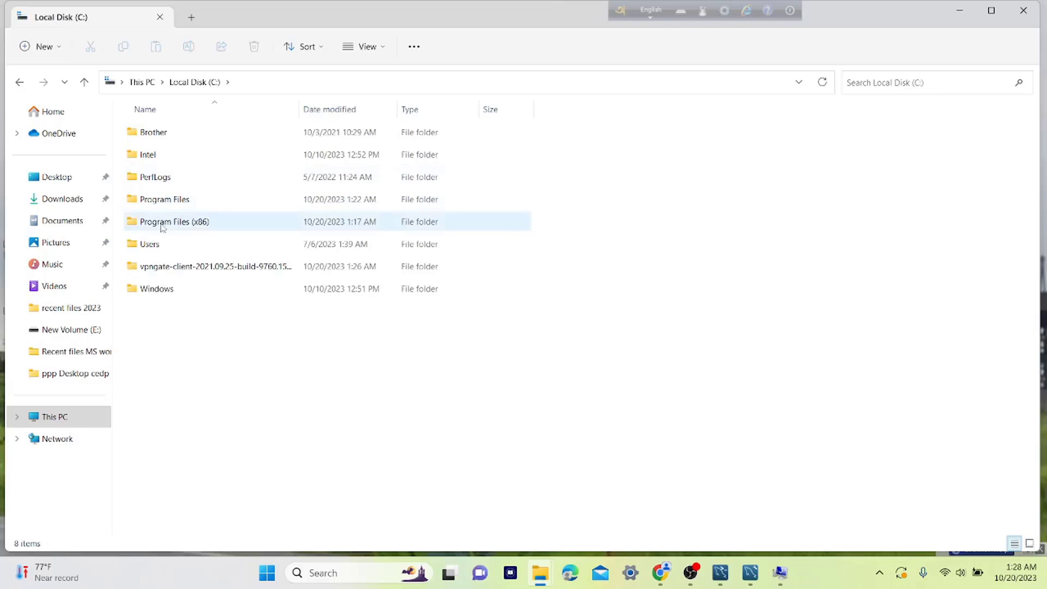
{"action": "double_click", "coordinate": [182, 201]}
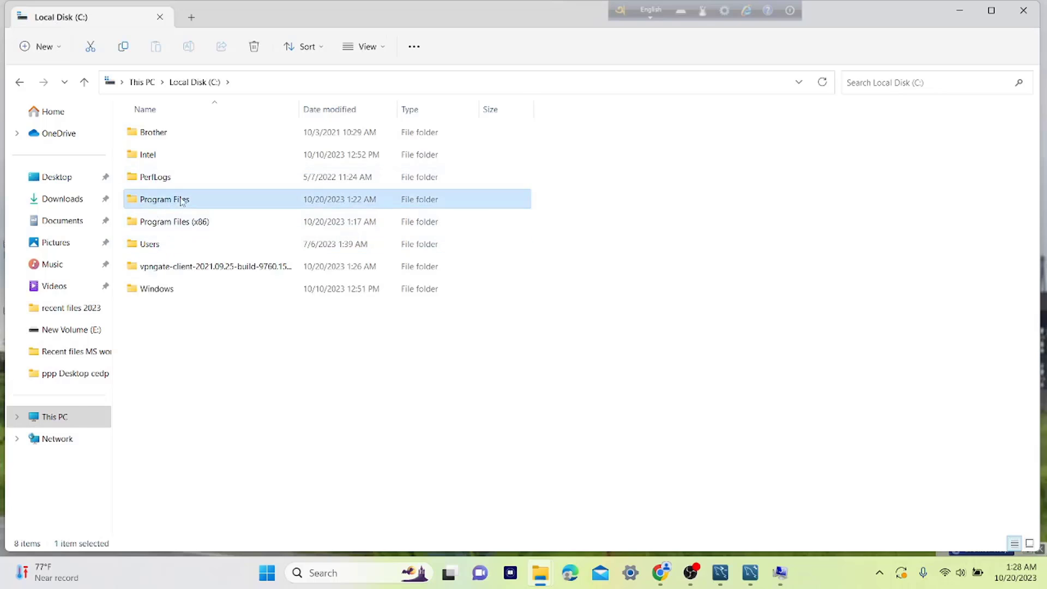
{"action": "scroll", "coordinate": [181, 201], "scroll_direction": "down", "scroll_amount": 1}
{"action": "scroll", "coordinate": [182, 201], "scroll_direction": "down", "scroll_amount": 3}
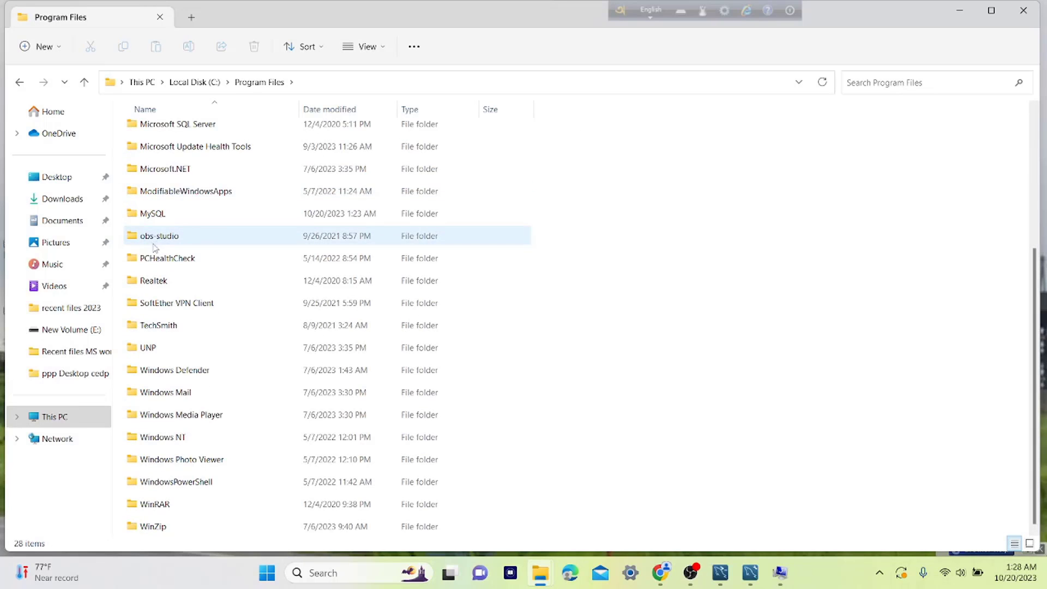
{"action": "double_click", "coordinate": [163, 213]}
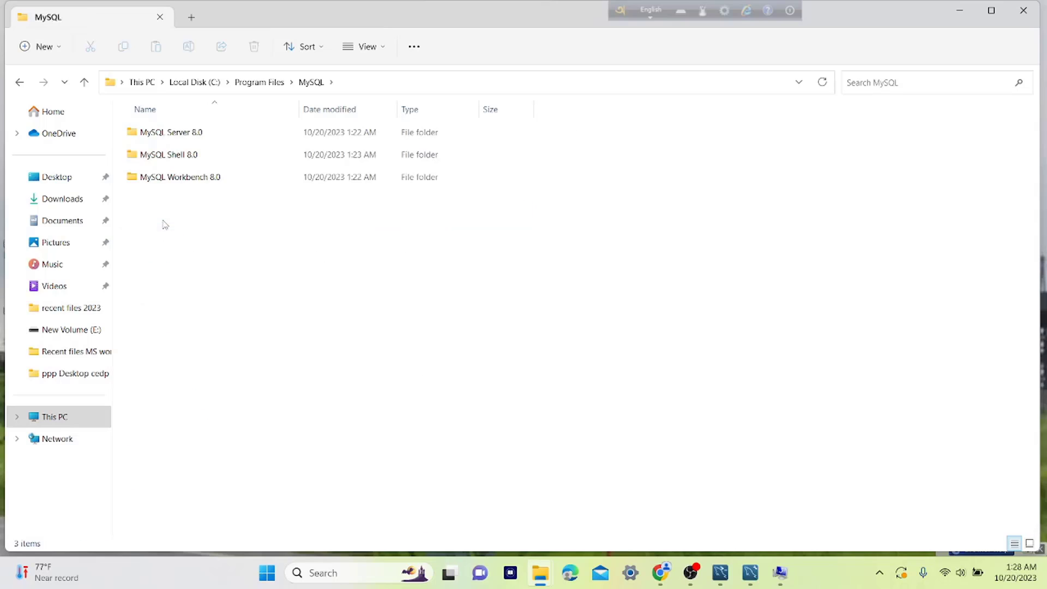
{"action": "left_click", "coordinate": [210, 143]}
{"action": "double_click", "coordinate": [210, 143]}
{"action": "left_click", "coordinate": [160, 139]}
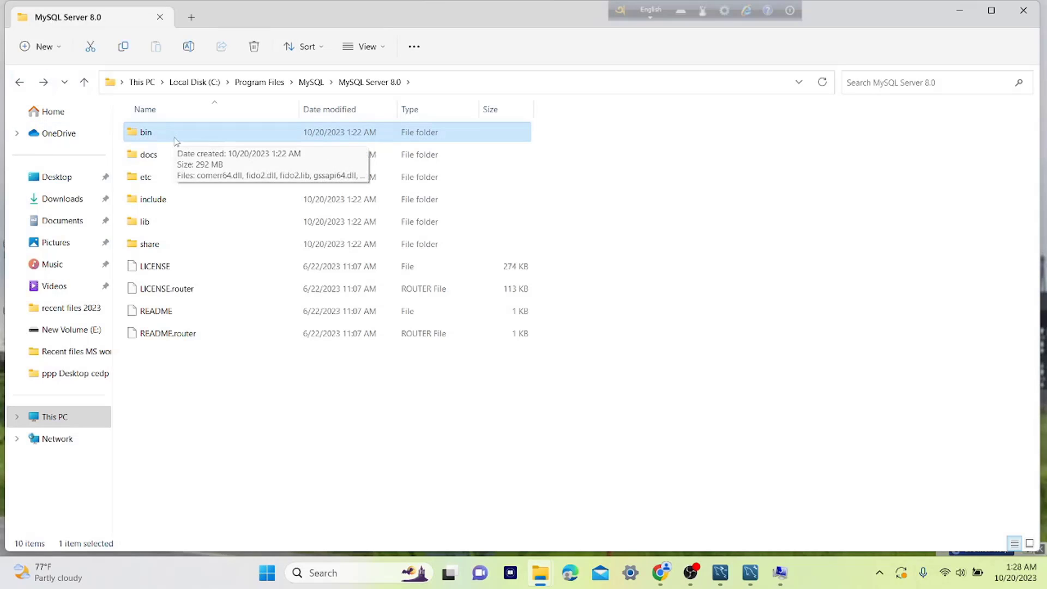
{"action": "double_click", "coordinate": [176, 140]}
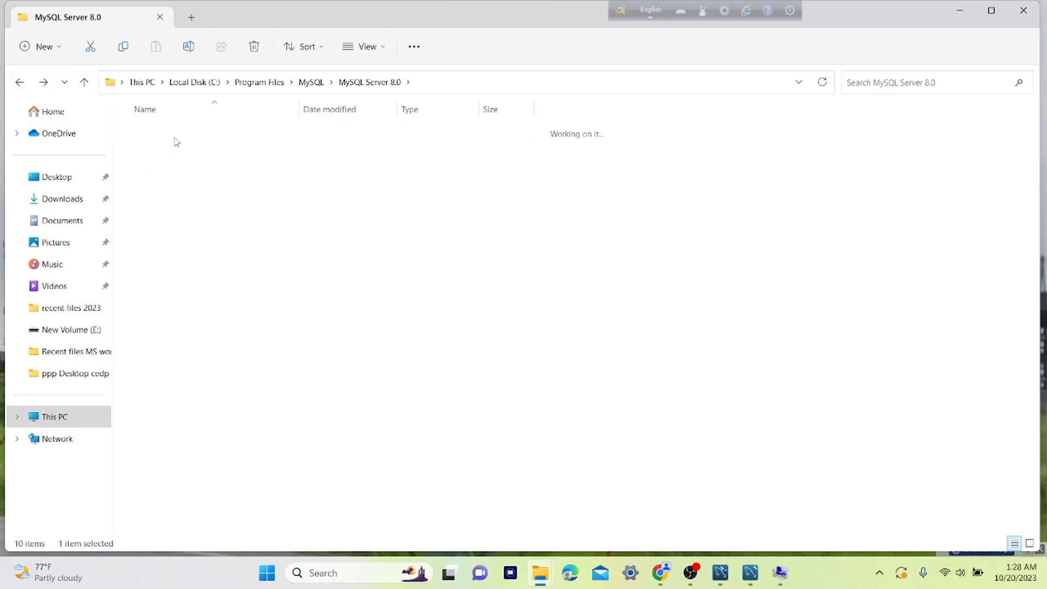
{"action": "left_click", "coordinate": [498, 87]}
{"action": "key", "text": "ctrl+c"}
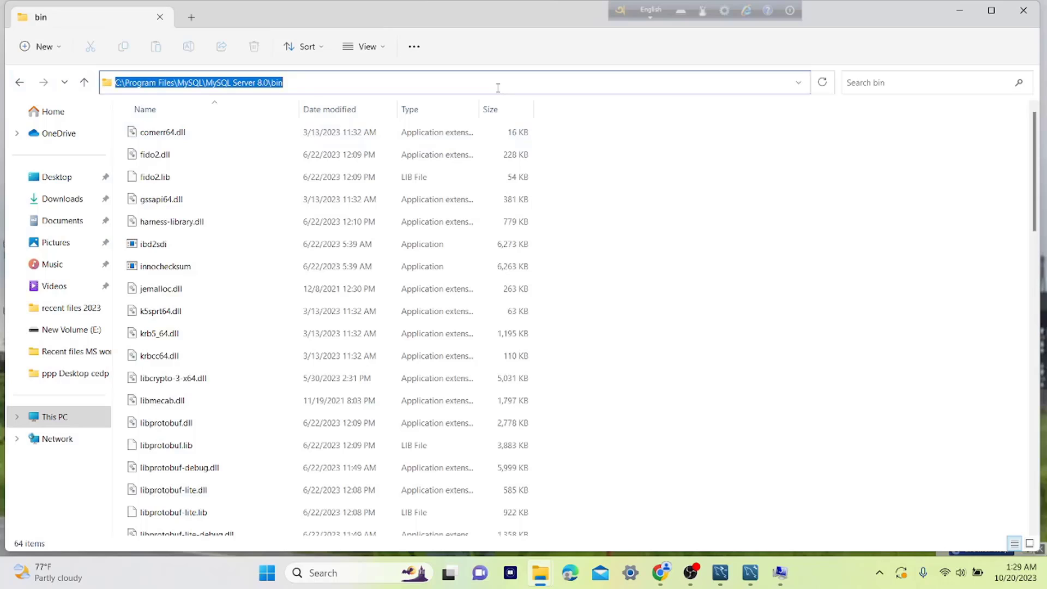
Paste the MySQL bin path as a new system Path entry and save the environment variables.
{"action": "key", "text": "alt+Tab"}
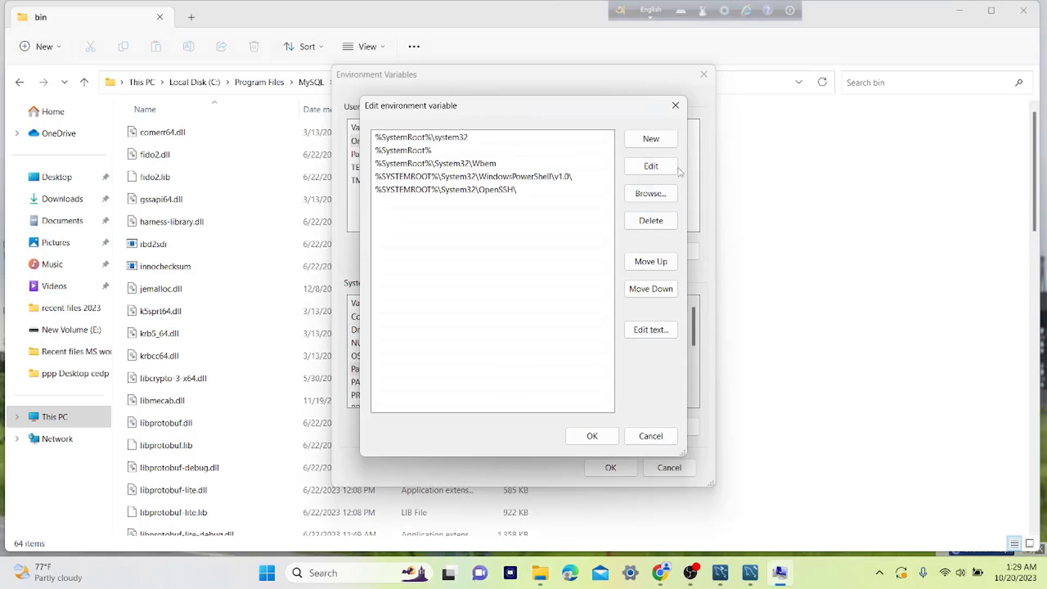
{"action": "left_click", "coordinate": [651, 139]}
{"action": "key", "text": "ctrl+v"}
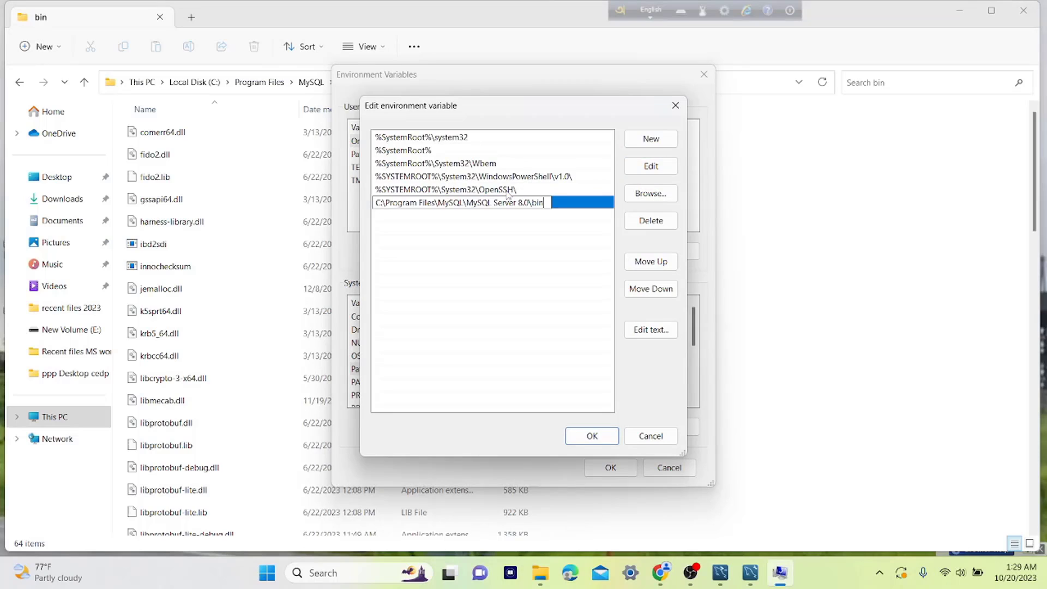
{"action": "left_click", "coordinate": [587, 439]}
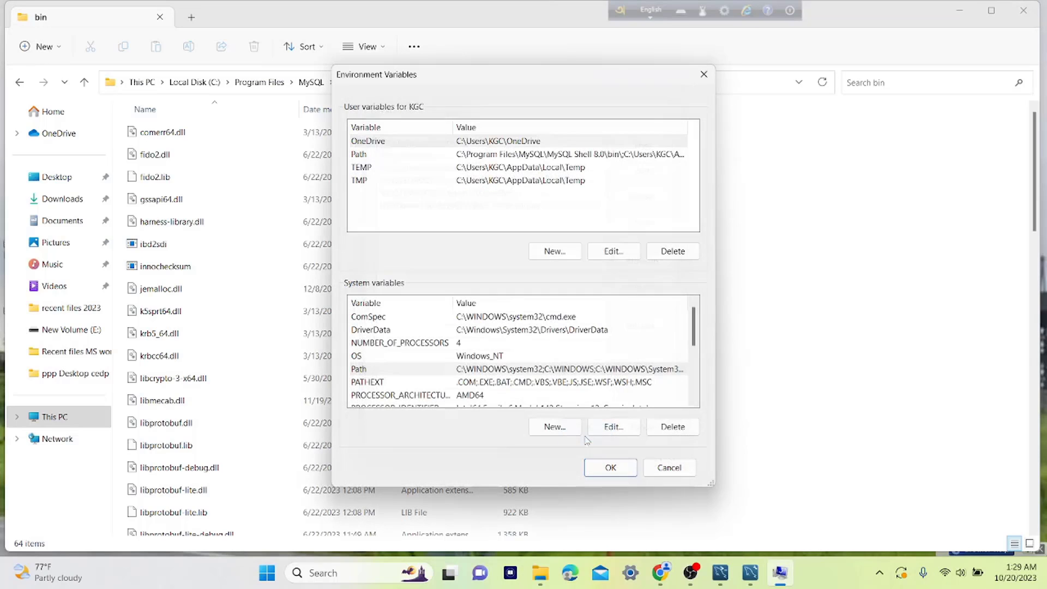
{"action": "left_click", "coordinate": [609, 467]}
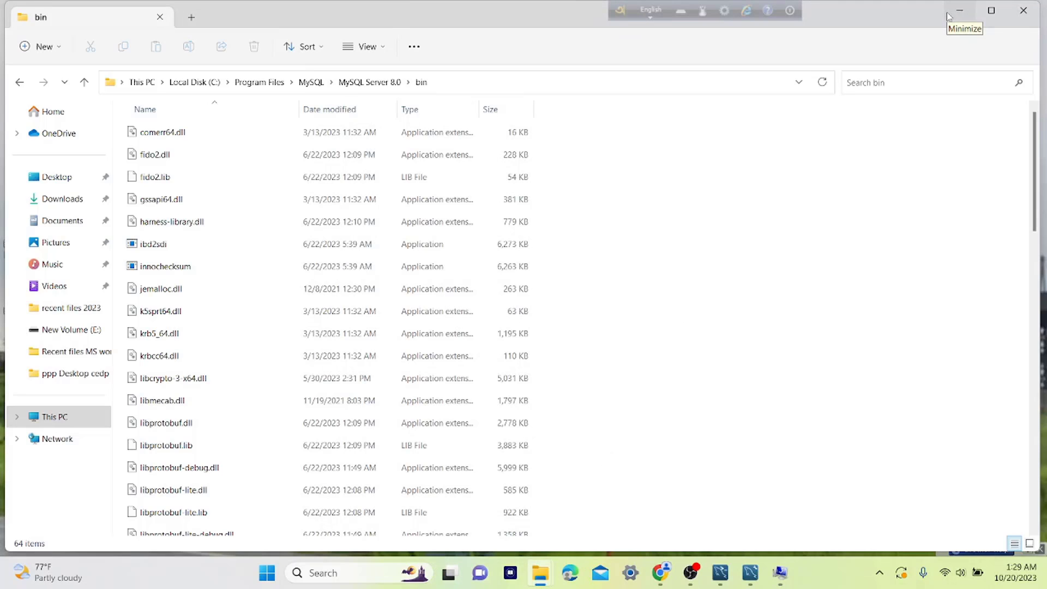
{"action": "left_click", "coordinate": [949, 16]}
Log in to the Local instance MySQL80 connection as root with the root password.
{"action": "left_click", "coordinate": [750, 573]}
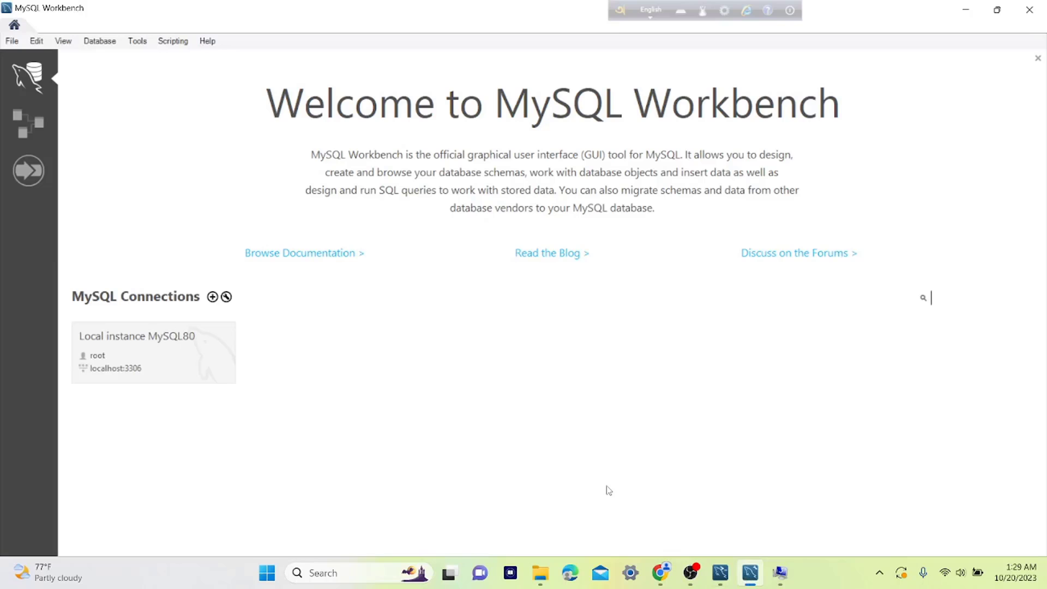
{"action": "left_click", "coordinate": [177, 357]}
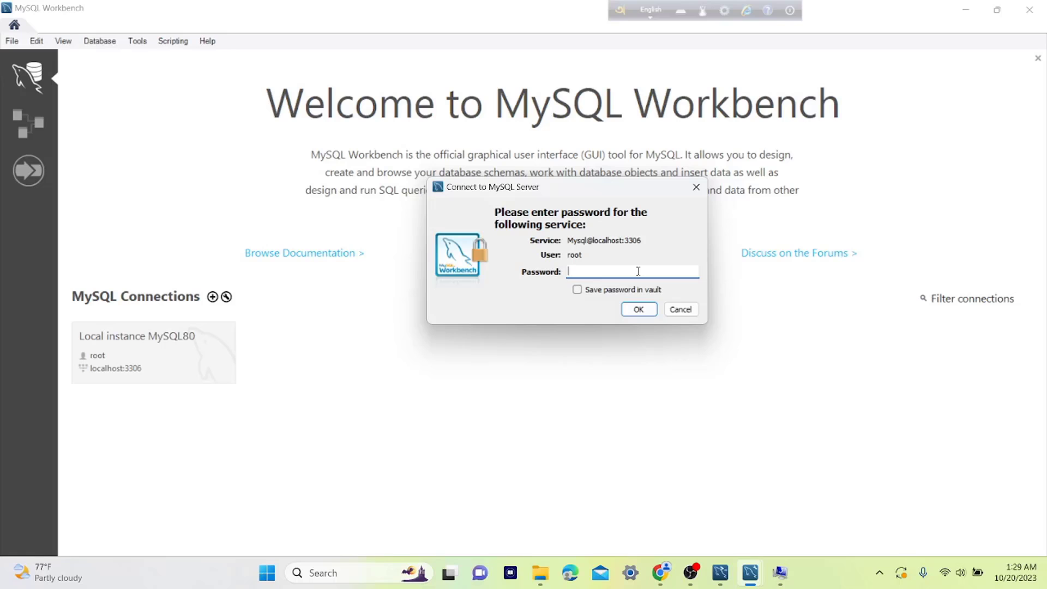
{"action": "type", "text": "******"}
{"action": "key", "text": "Return"}
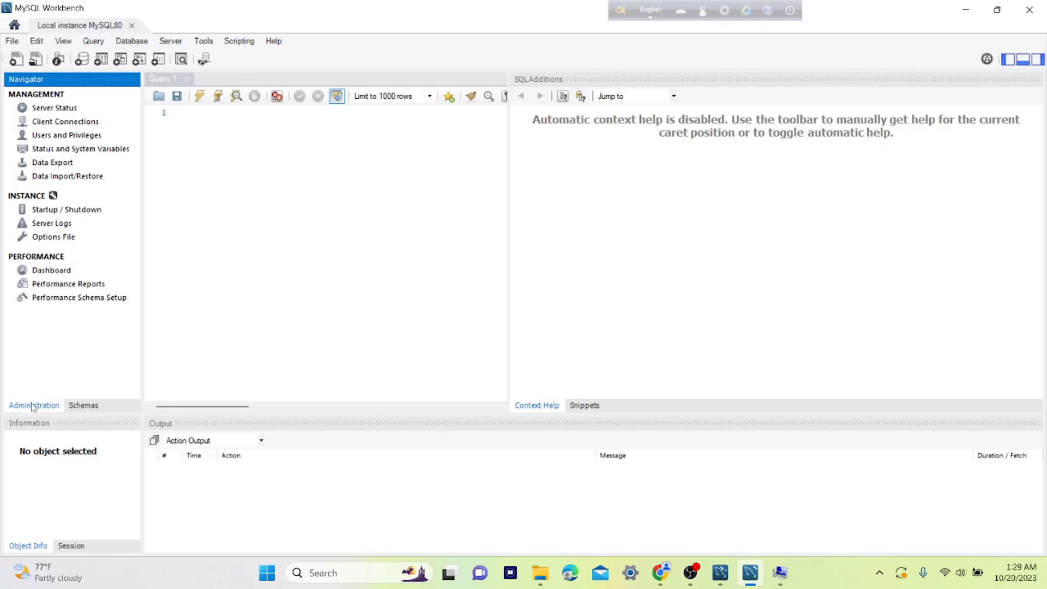
Run 'create database new_database;' in Query 1, then refresh Schemas and expand new_database.
{"action": "left_click", "coordinate": [78, 406]}
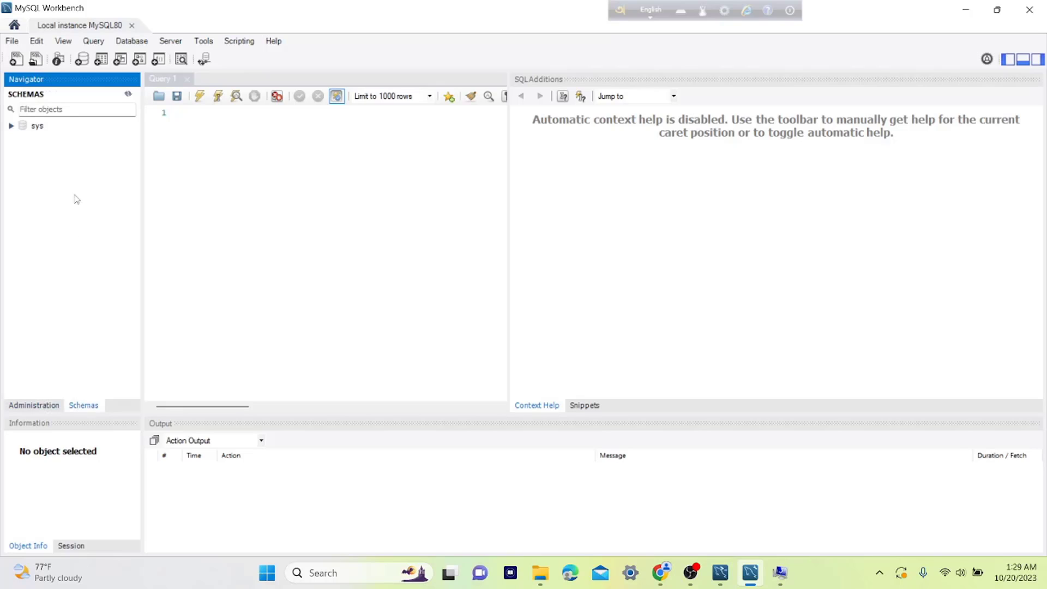
{"action": "left_click", "coordinate": [214, 111]}
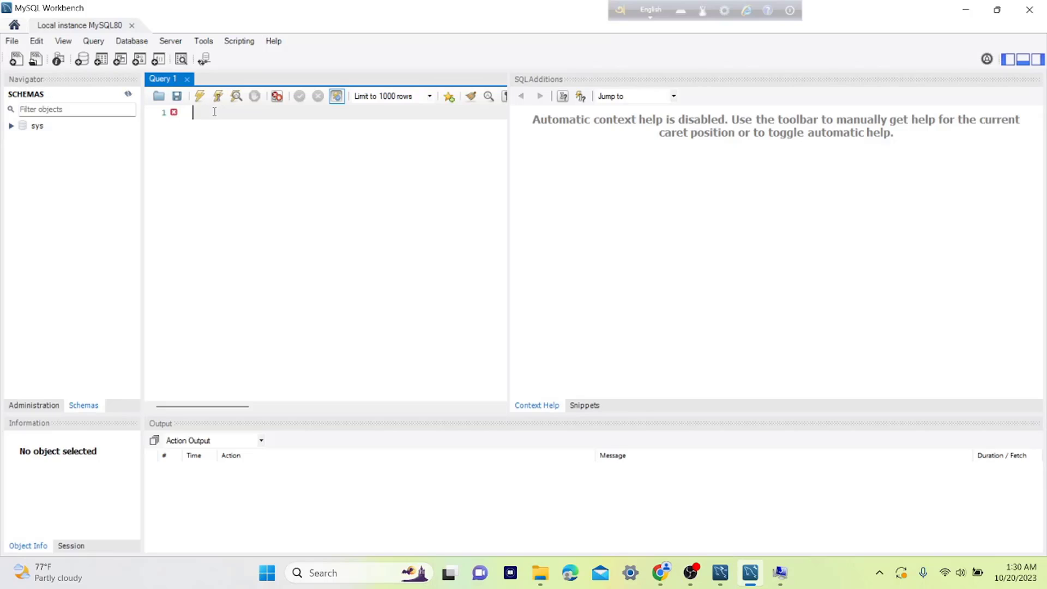
{"action": "type", "text": "create database new_database;"}
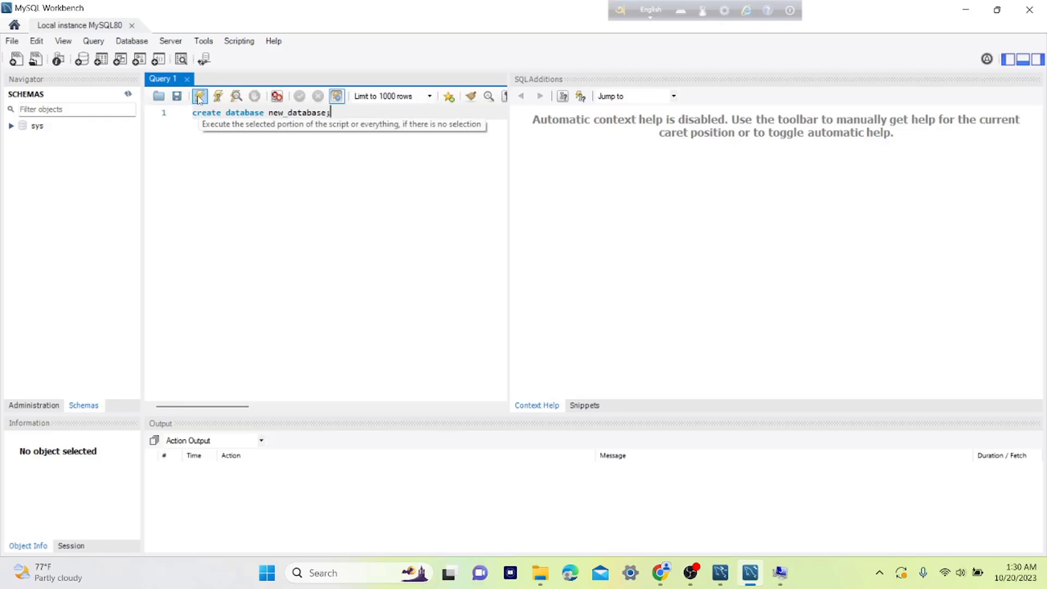
{"action": "left_click", "coordinate": [199, 97]}
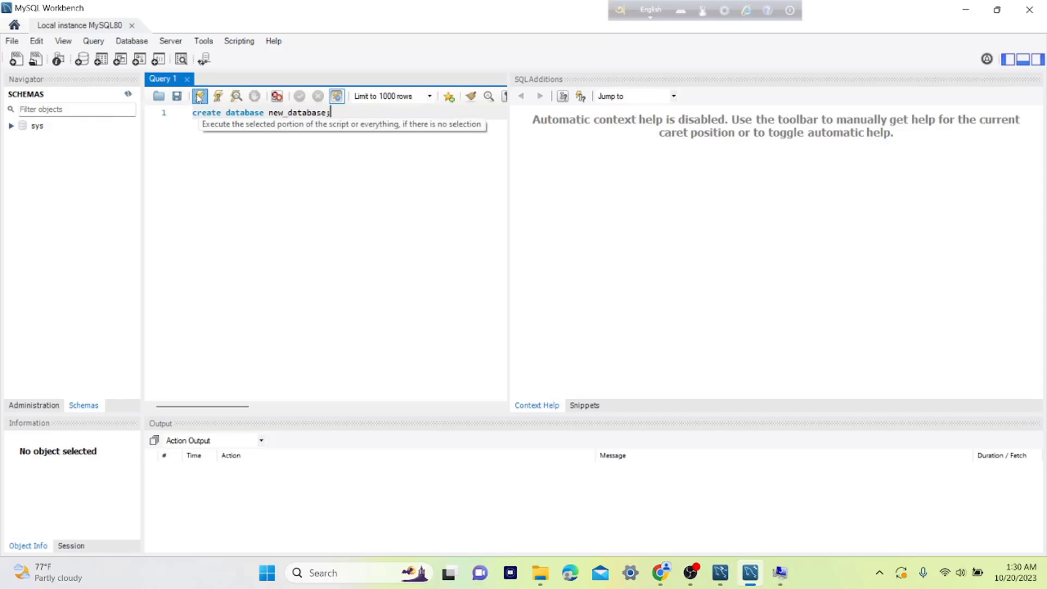
{"action": "left_click", "coordinate": [128, 94]}
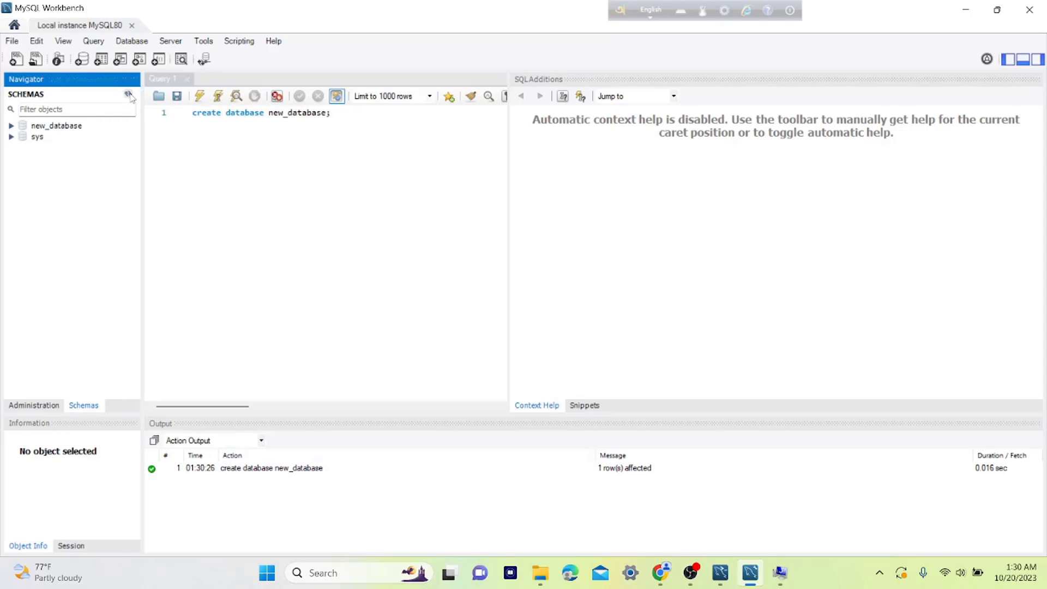
{"action": "left_click", "coordinate": [12, 126]}
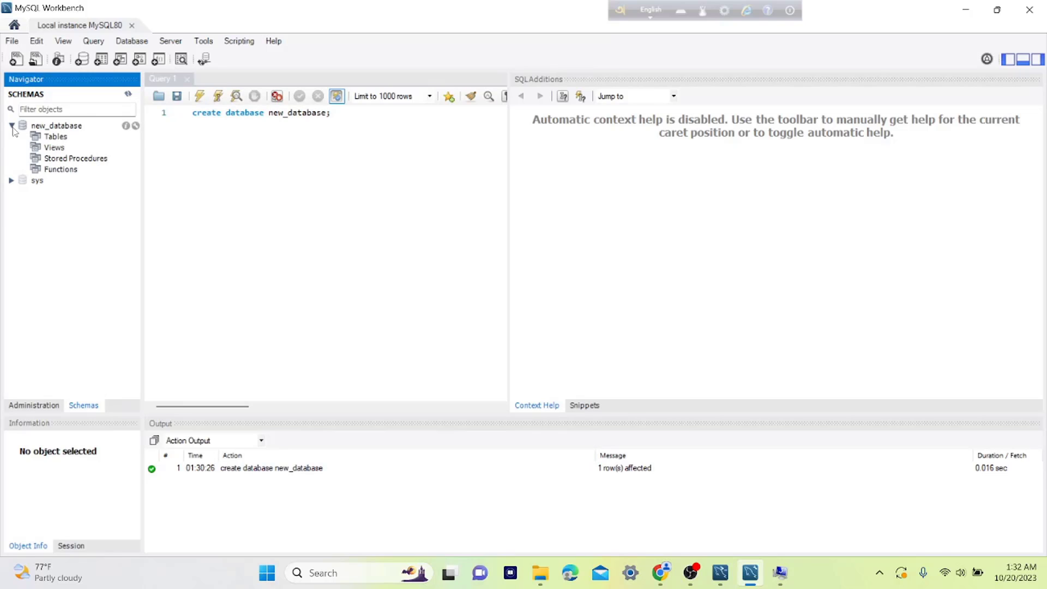
Create a new schema named school_management_system and apply its CREATE SCHEMA script.
{"action": "left_click", "coordinate": [82, 60]}
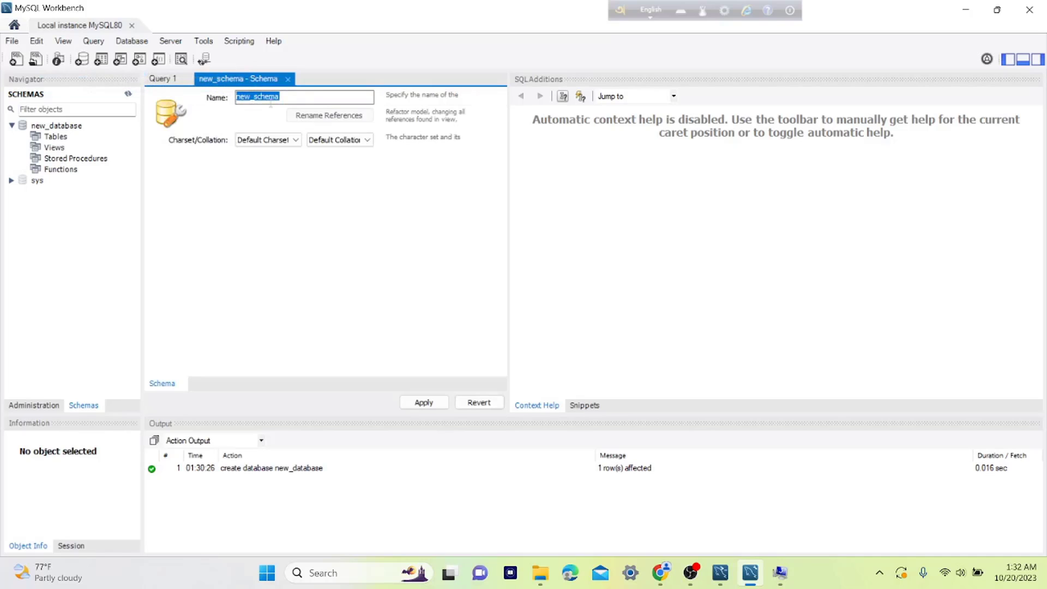
{"action": "key", "text": "BackSpace"}
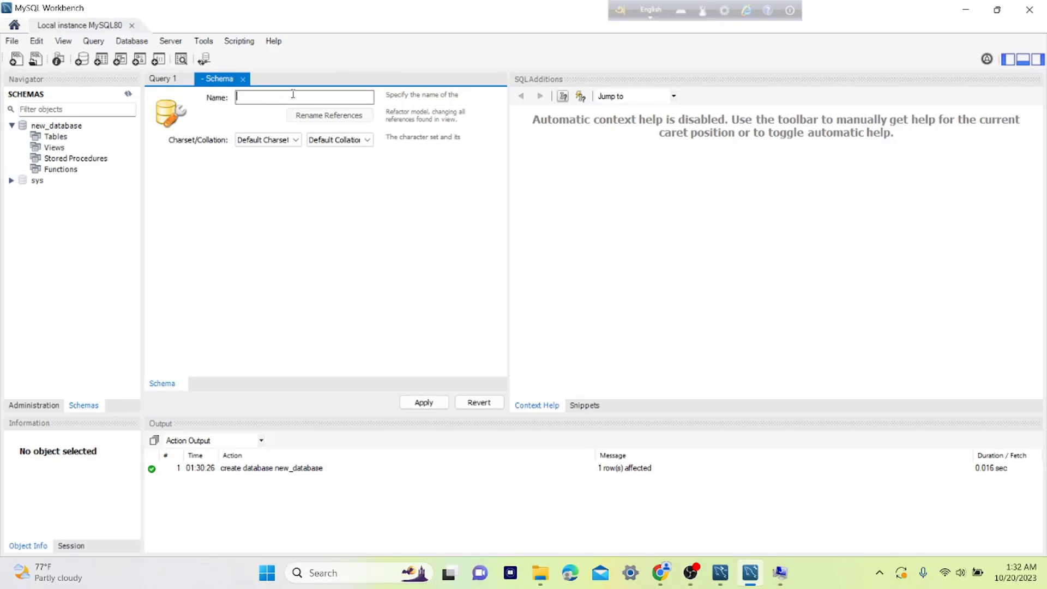
{"action": "type", "text": "school_management_system"}
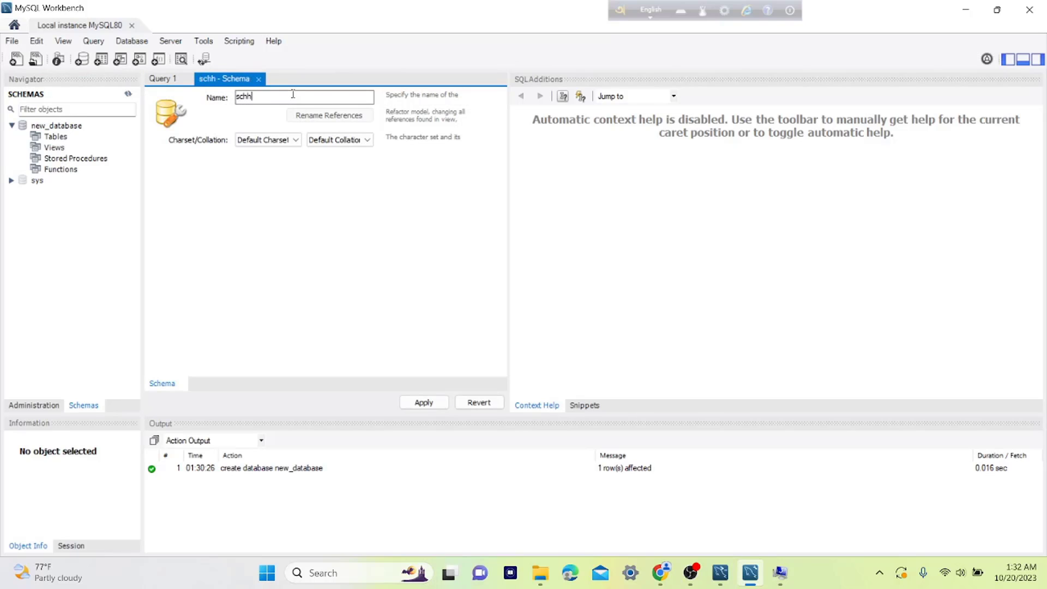
{"action": "left_click", "coordinate": [431, 405]}
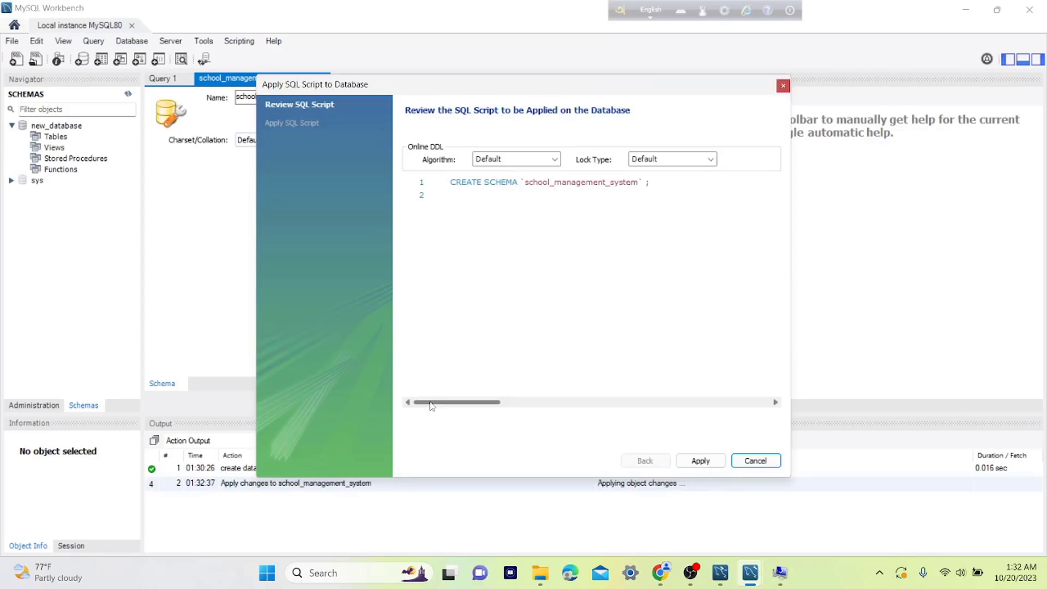
{"action": "left_click", "coordinate": [702, 461]}
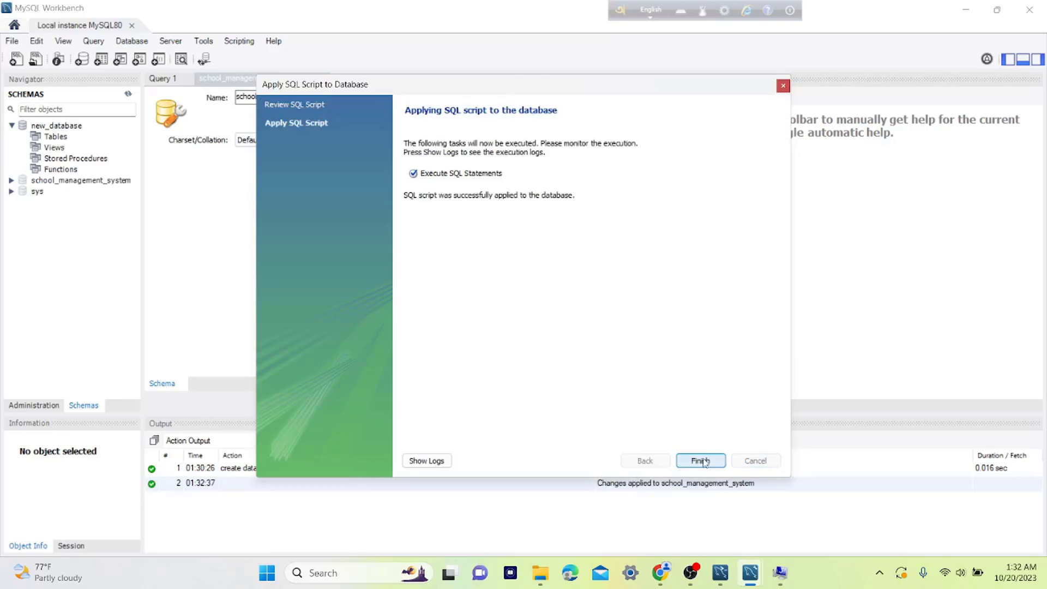
{"action": "left_click", "coordinate": [702, 461]}
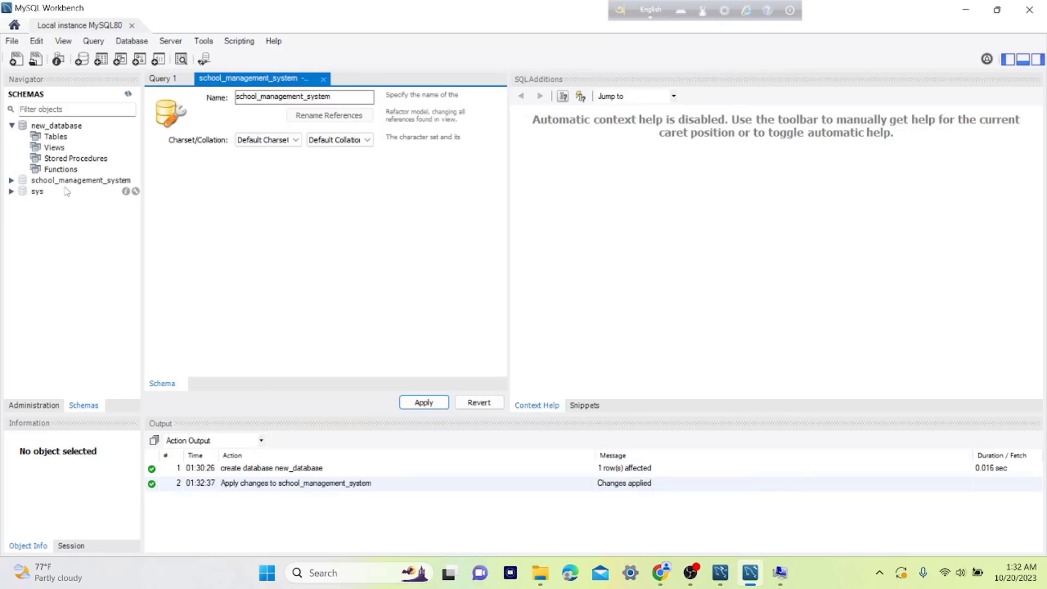